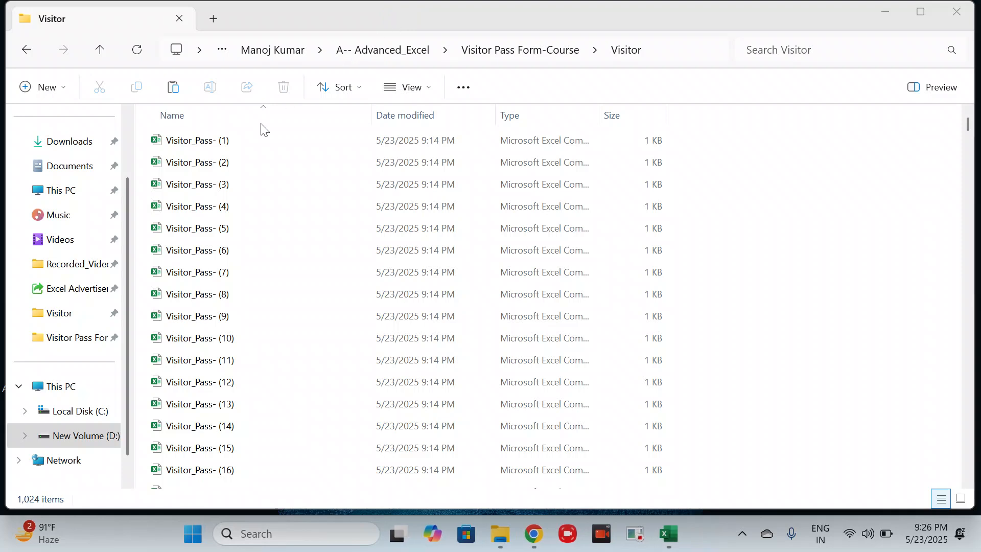
- Select all the files in the Visitor folder, and open Visitor_Pass- (1) in a maximized window
left_click(181, 250)
key("ctrl+a")
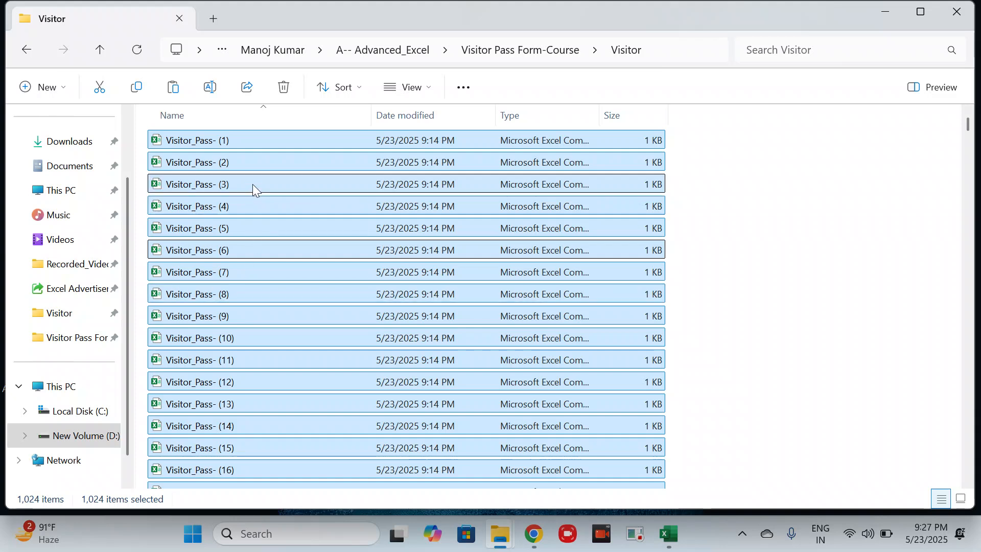
left_click(243, 143)
double_click(243, 144)
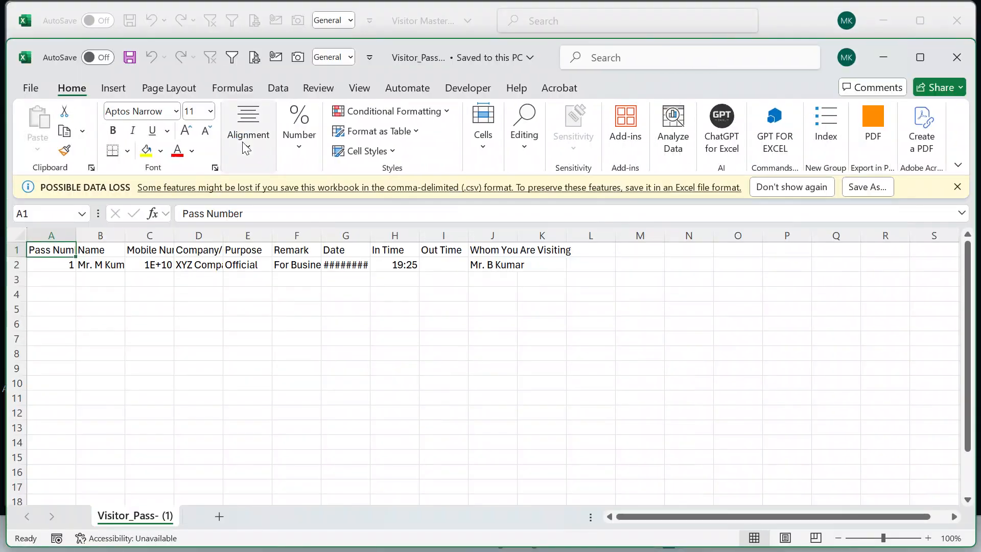
left_click(922, 59)
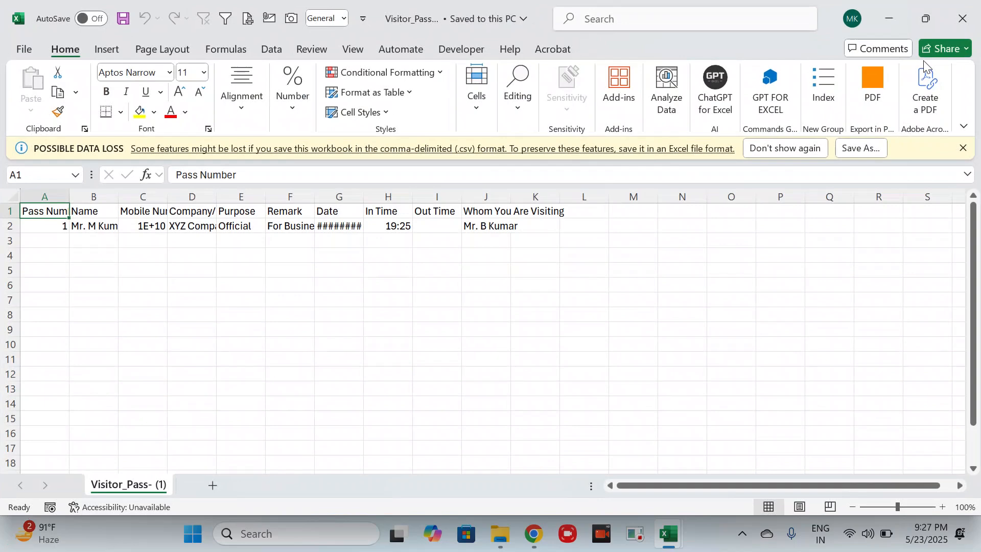
- Autofit columns A through J of the visitor pass sheet to their contents
key("ctrl+shift+Right")
key("ctrl+shift+Down")
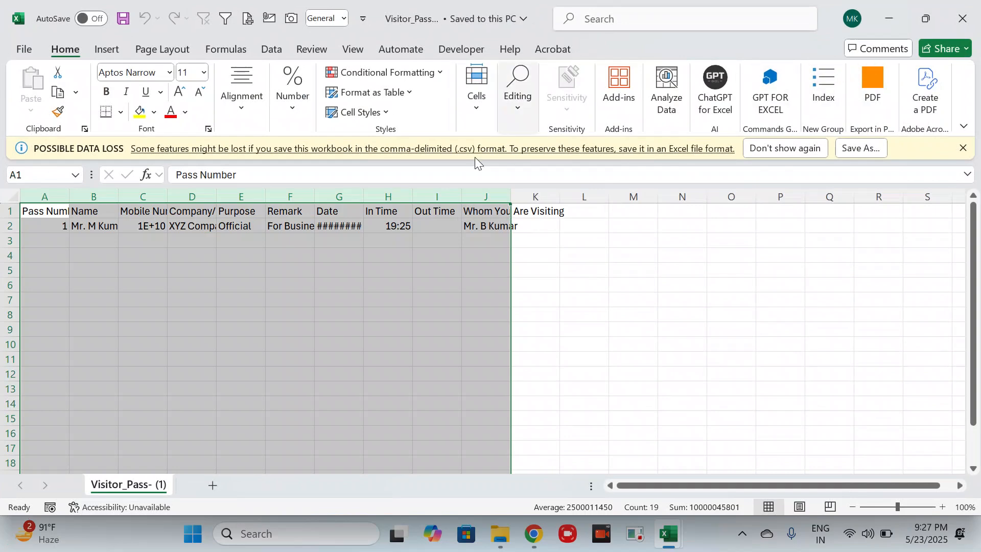
double_click(265, 197)
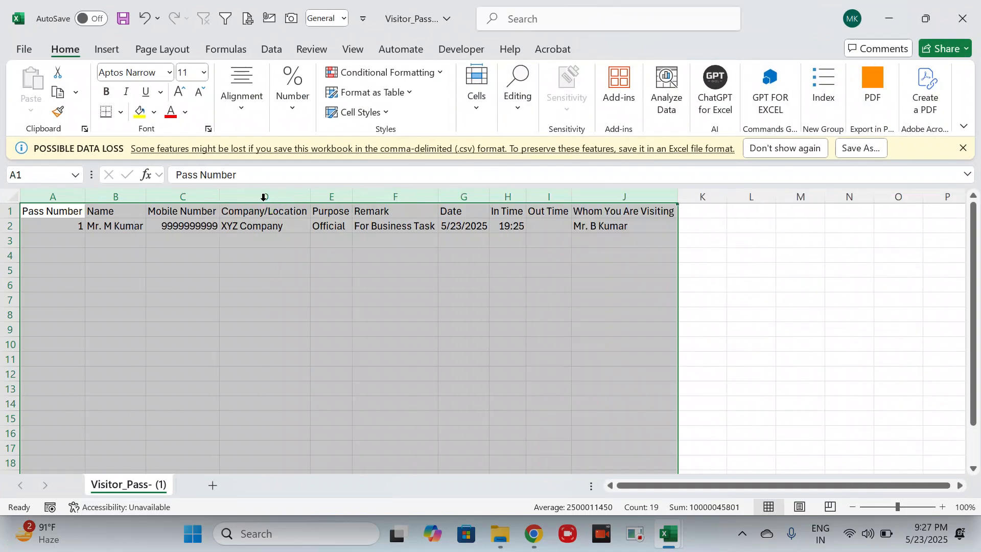
- Calculate =50*31 in cell D6 and clear the cell again
left_click(234, 282)
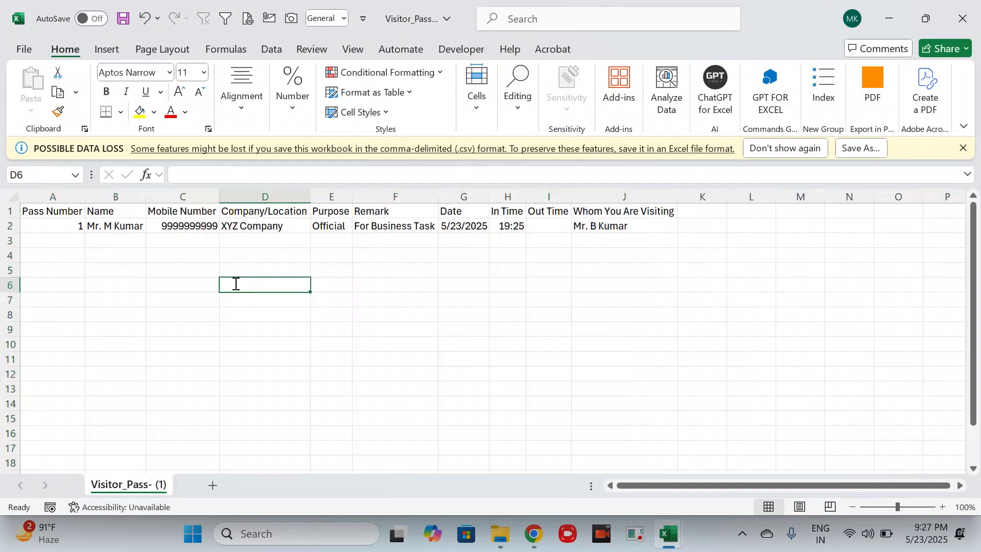
type("=50")
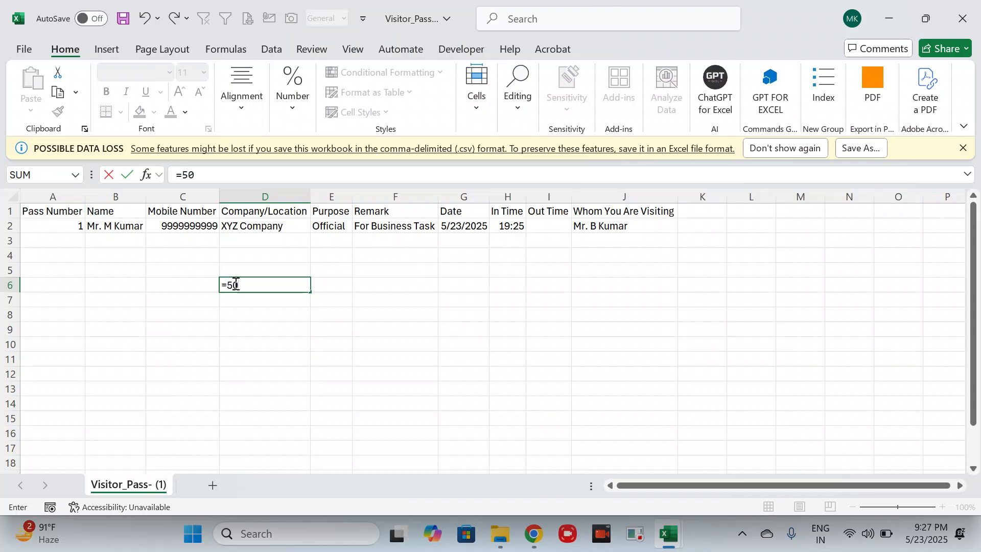
type("*30")
key("BackSpace")
type("1")
key("Return")
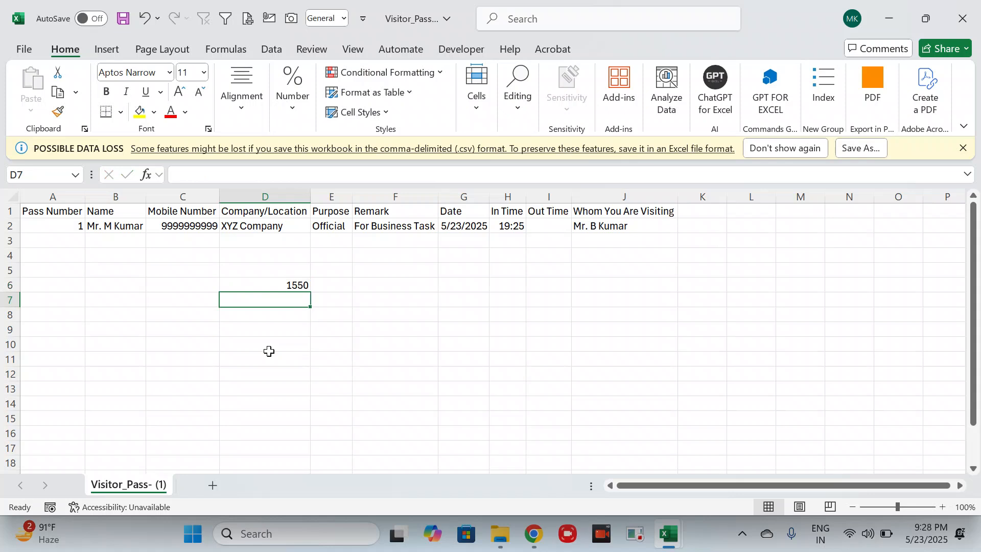
key("Up")
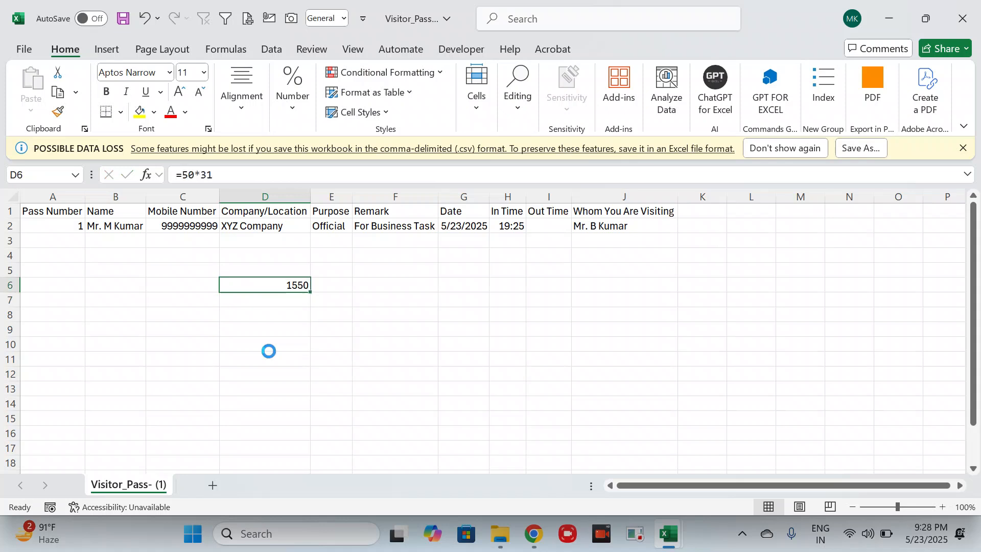
key("Delete")
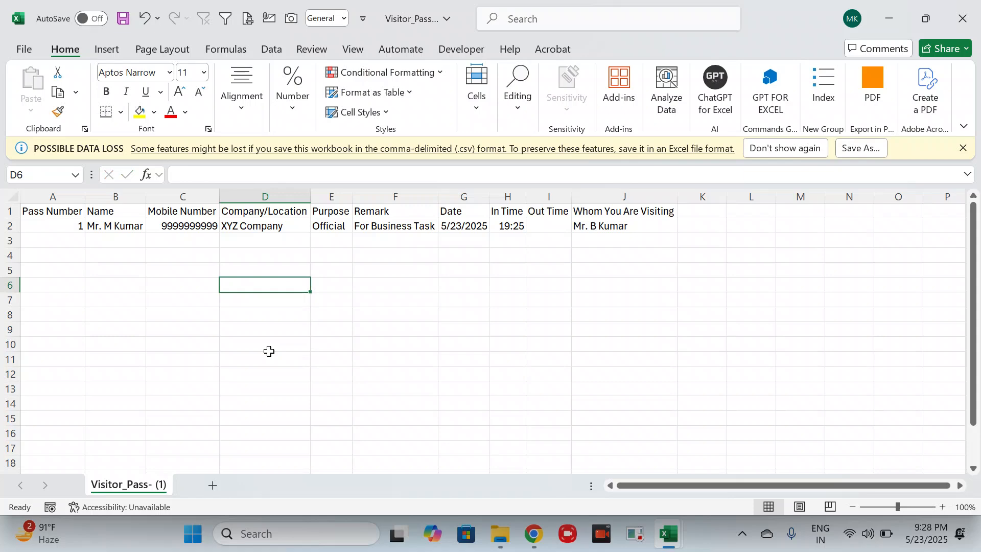
- Close the Visitor_Pass- (1) file without saving, and close the Queries & Connections pane in the Visitor Master Data workbook
left_click(959, 12)
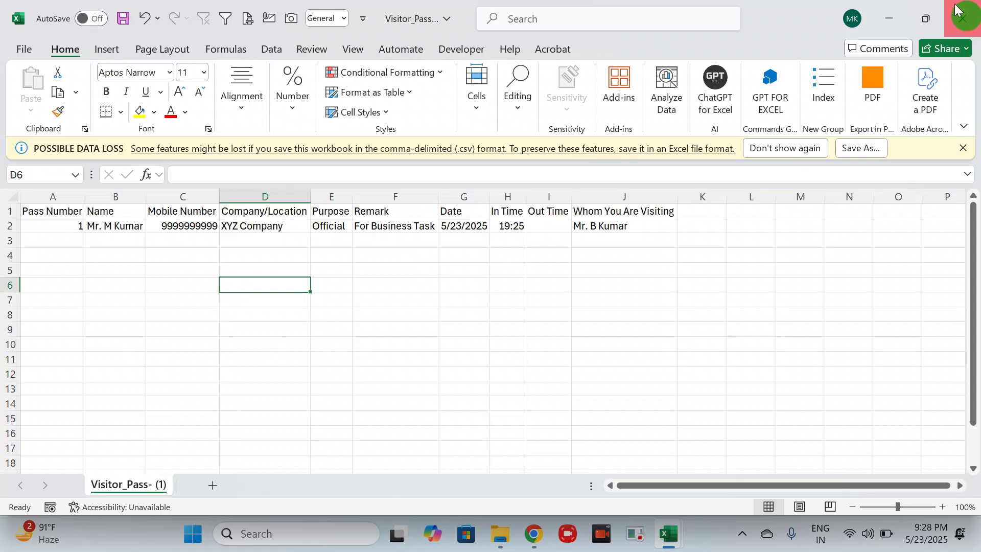
left_click(580, 472)
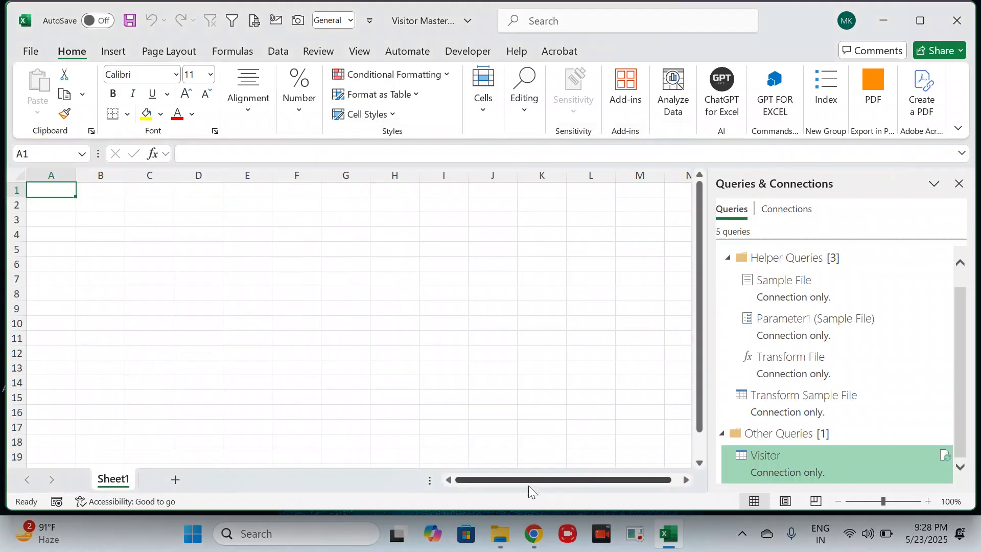
left_click(958, 184)
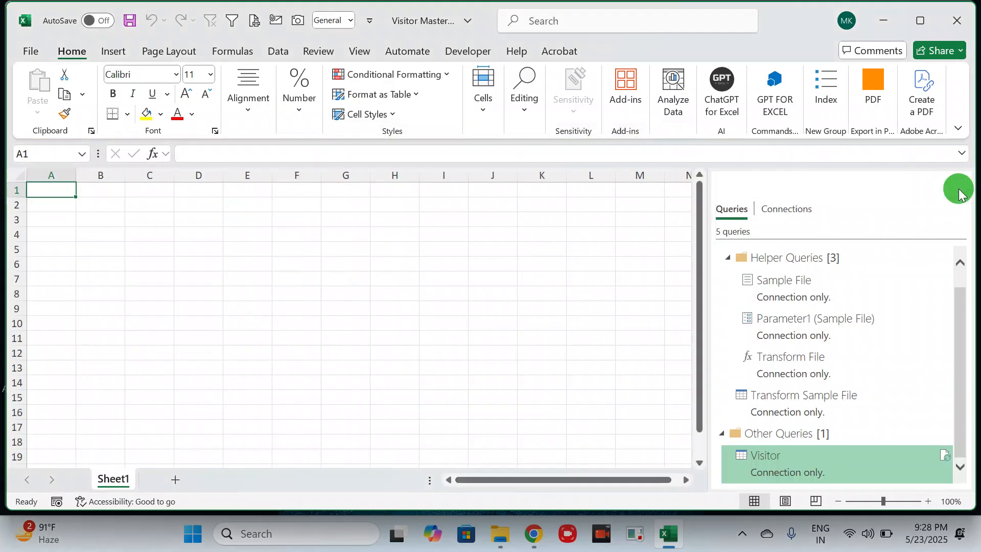
- Switch to File Explorer, return to the Visitor Pass Form-Course folder and open the Visitor Master Data workbook
mouse_move(497, 547)
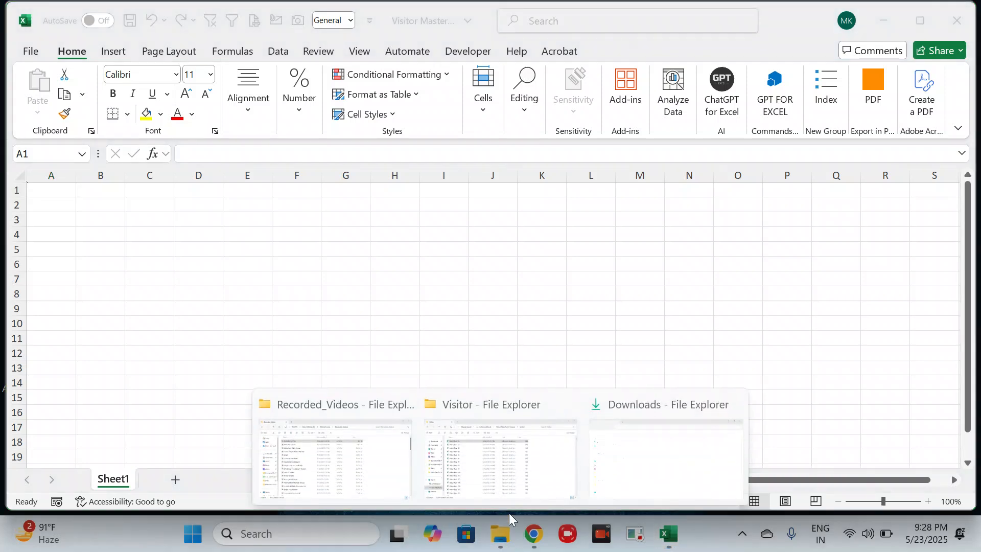
left_click(493, 455)
left_click(372, 271)
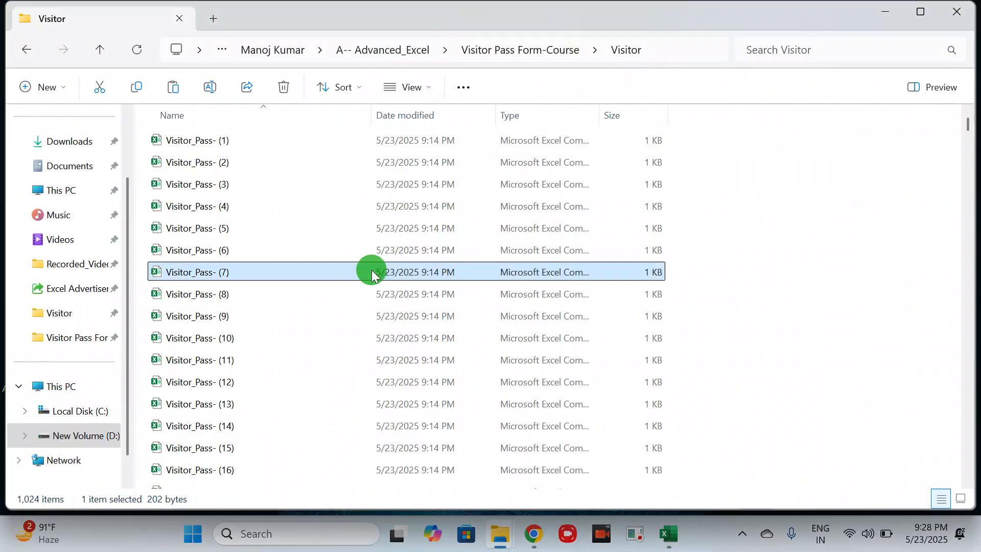
key("alt+Left")
key("alt+Right")
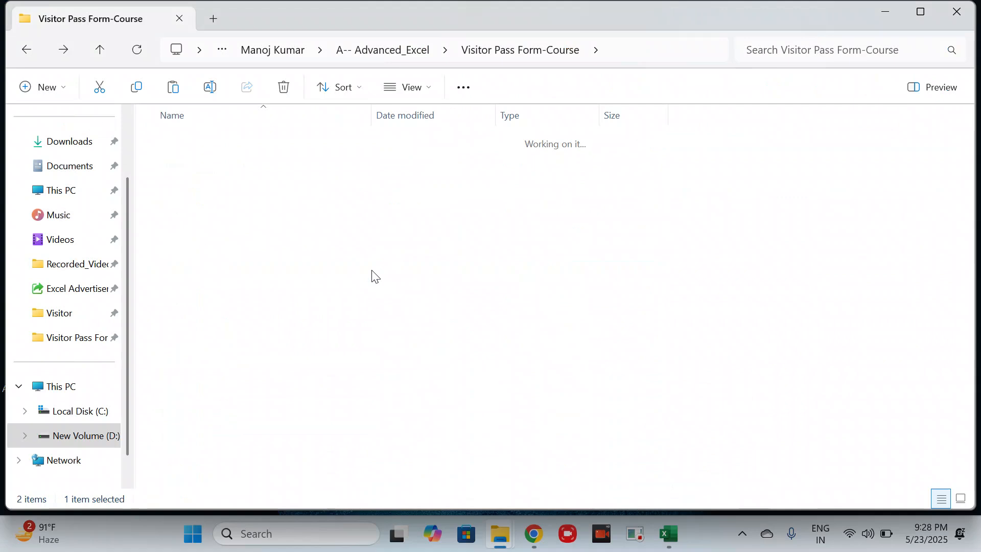
key("alt+Left")
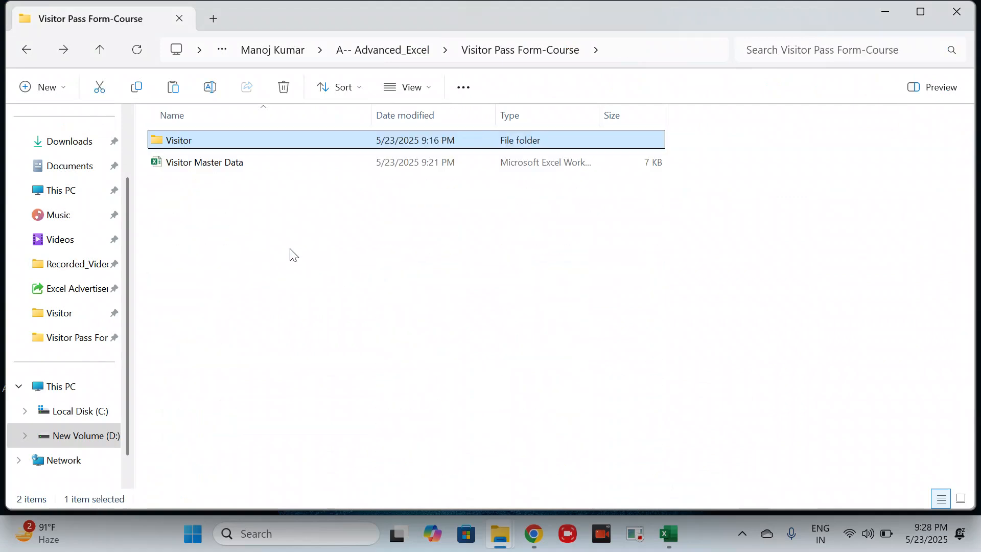
left_click(233, 169)
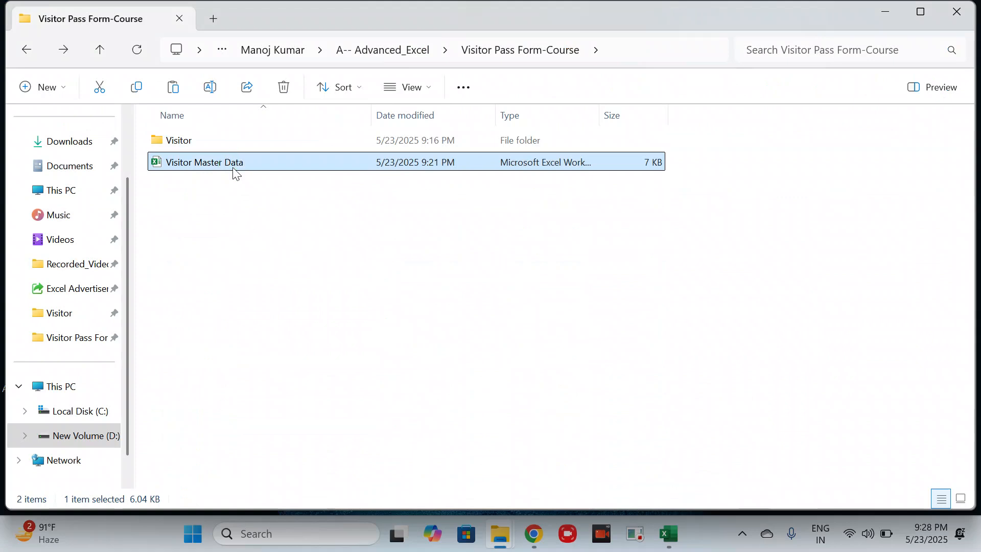
double_click(234, 169)
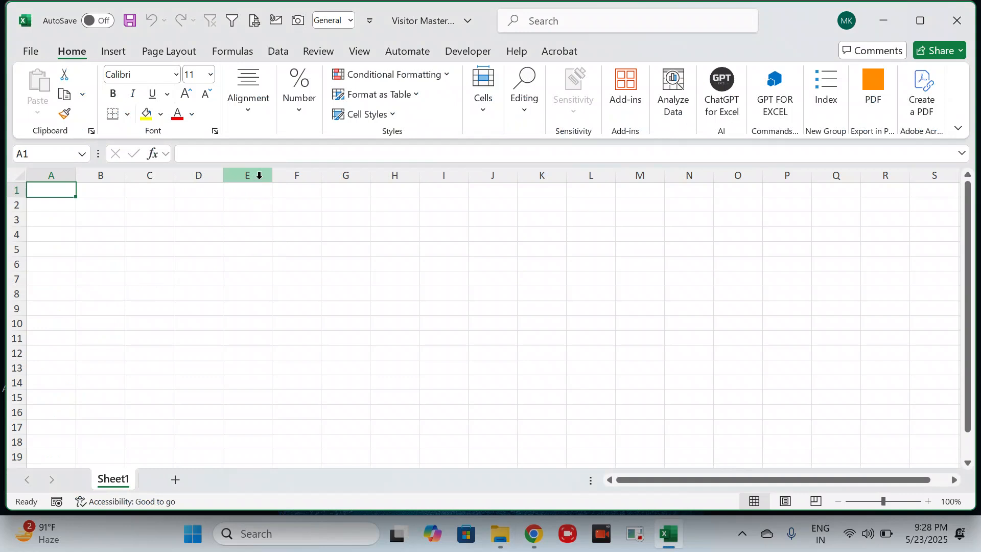
left_click(279, 52)
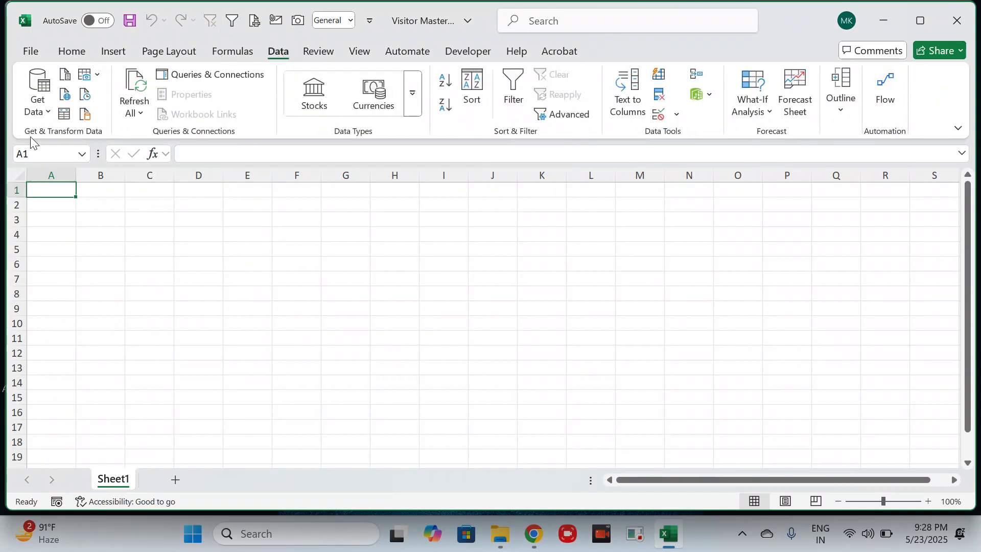
left_click(40, 113)
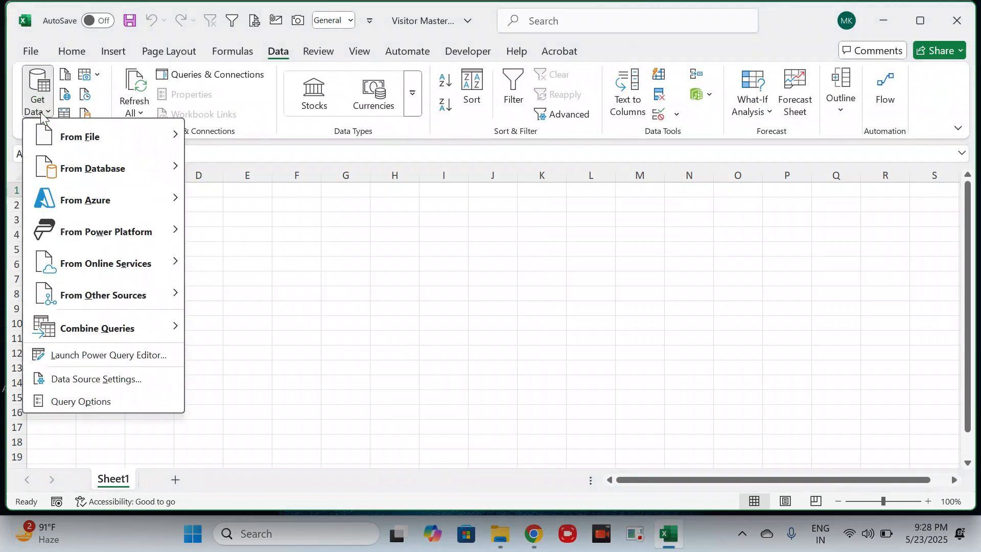
mouse_move(147, 137)
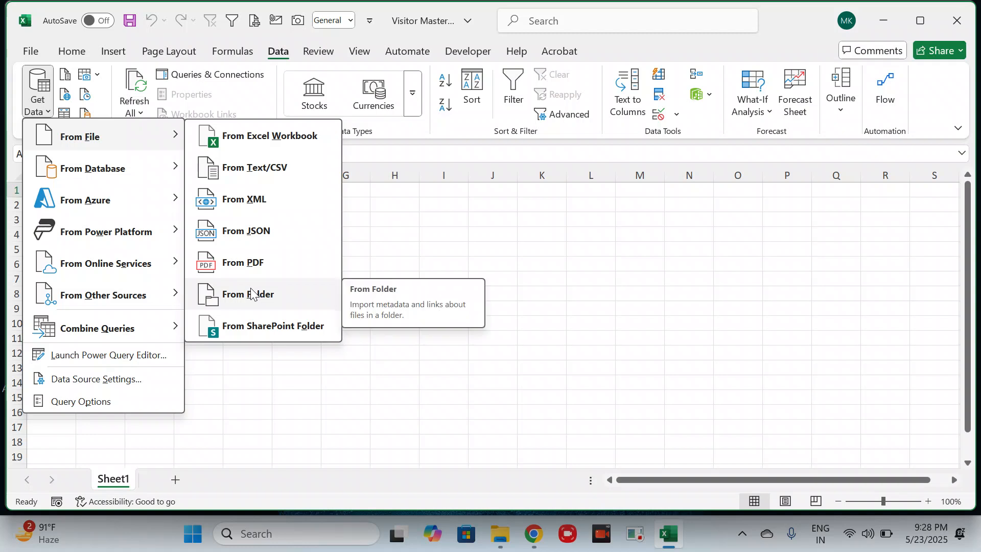
key("Escape")
key("Escape")
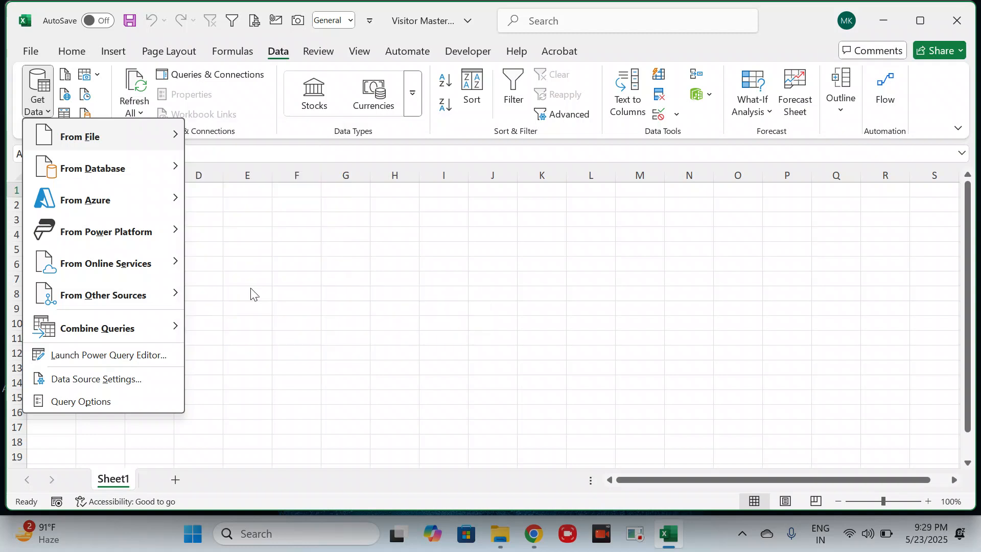
- Switch to File Explorer and copy the path of the Visitor folder
left_click(883, 20)
left_click(178, 141)
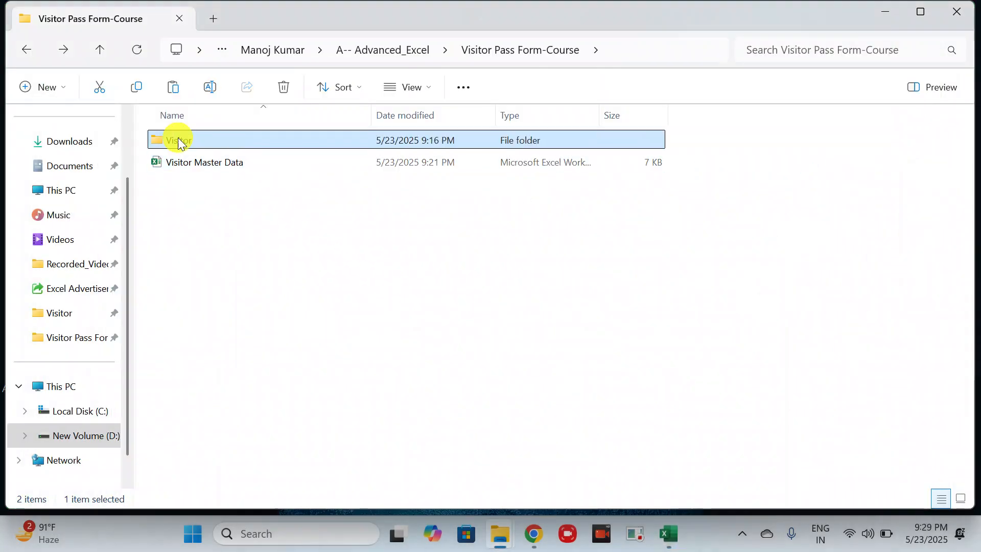
right_click(178, 142)
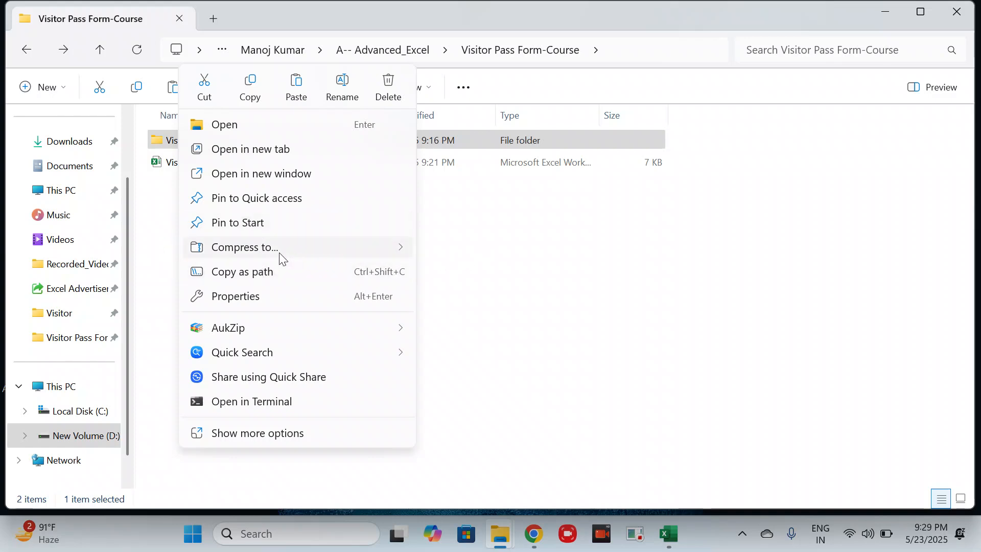
left_click(234, 276)
left_click(491, 206)
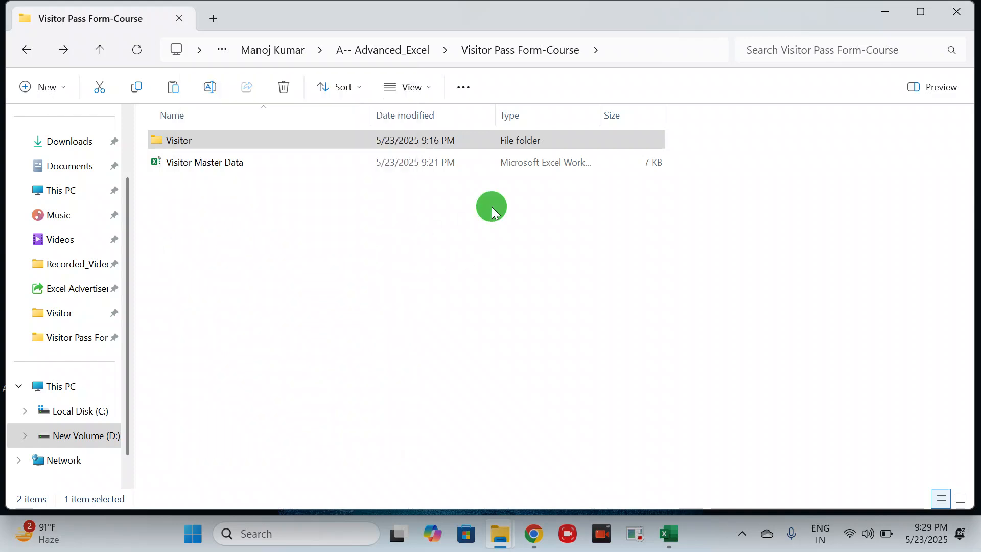
left_click(205, 139)
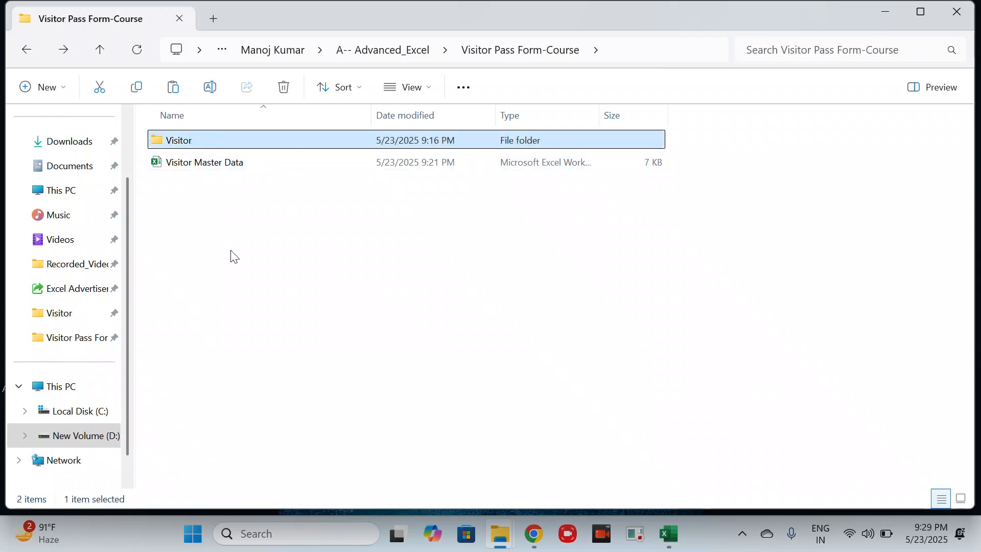
right_click(259, 140)
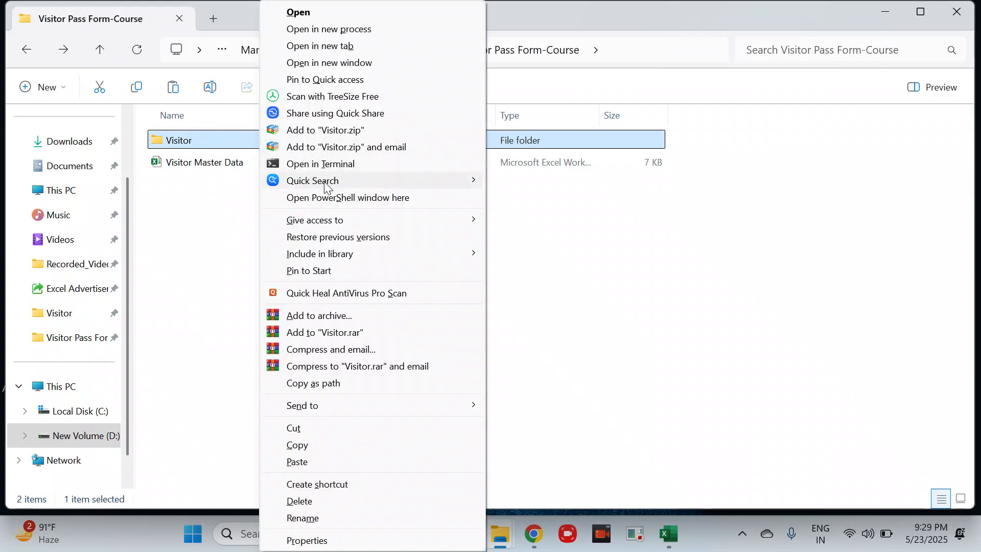
left_click(331, 388)
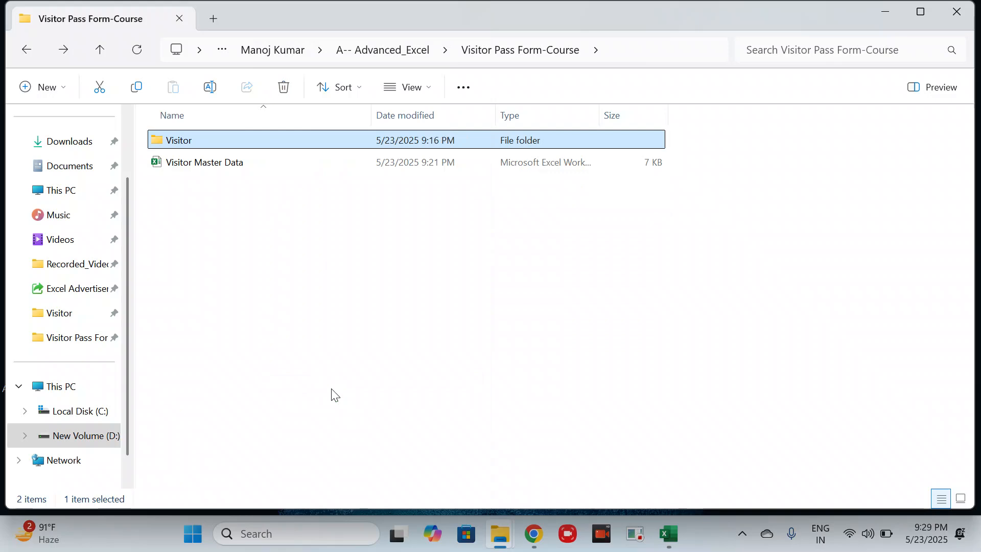
- Open the Visitor Master Data workbook from the Visitor Pass Form-Course folder
left_click(214, 162)
double_click(214, 162)
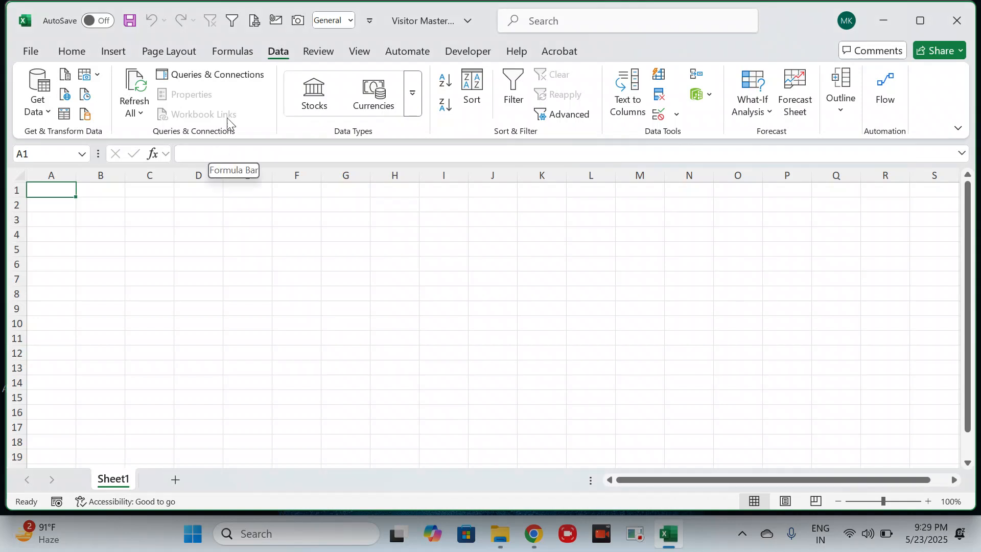
- Start a Get Data import from a folder and browse to the New Volume (D:) drive
left_click(279, 53)
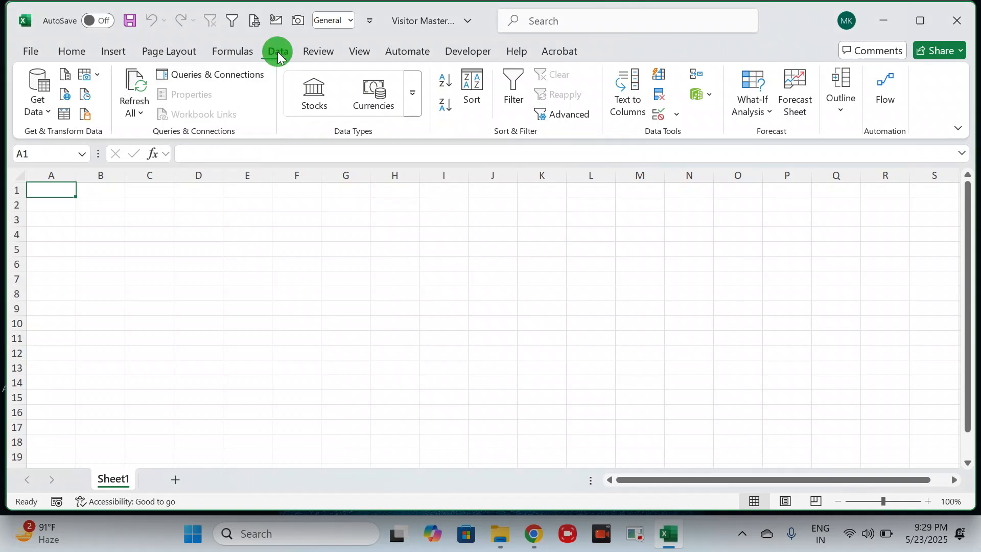
left_click(48, 112)
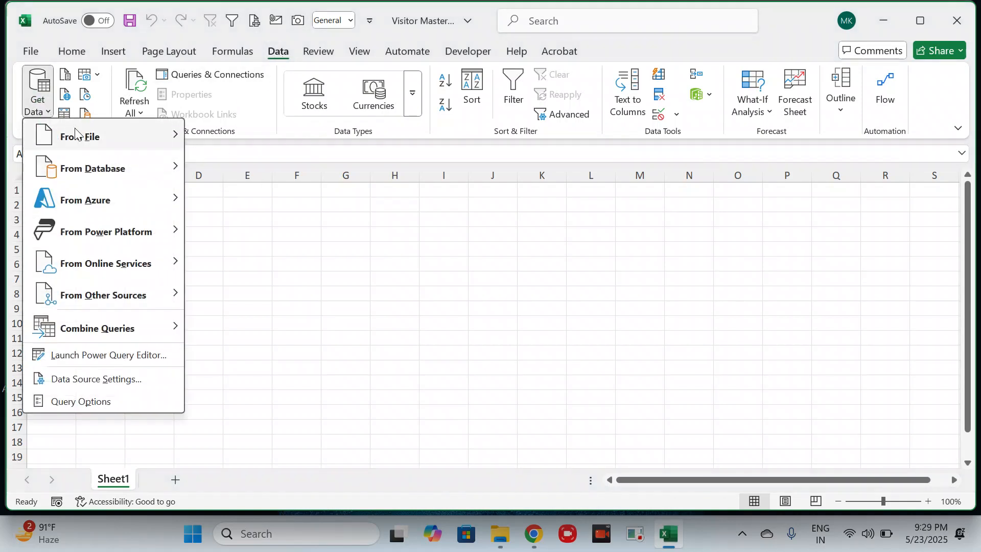
mouse_move(103, 144)
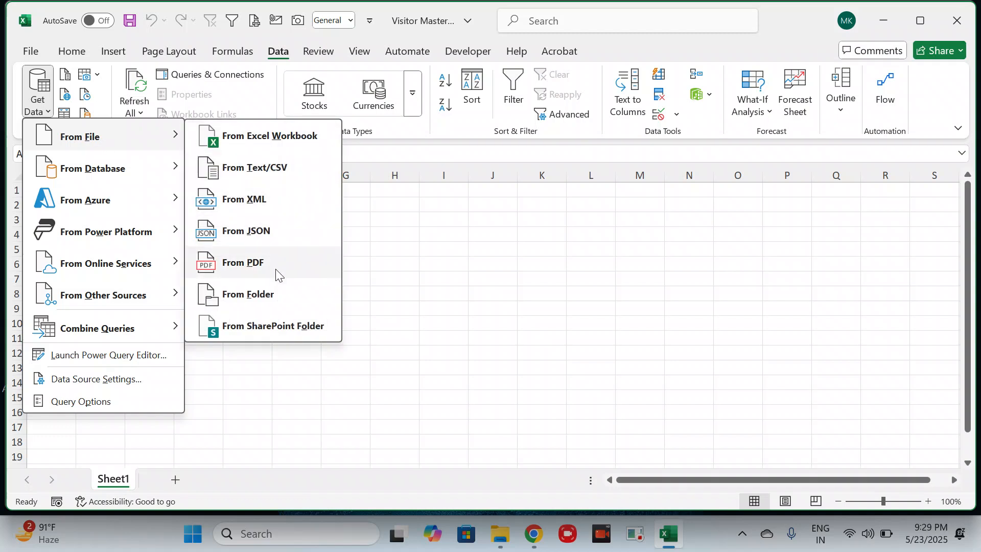
left_click(252, 300)
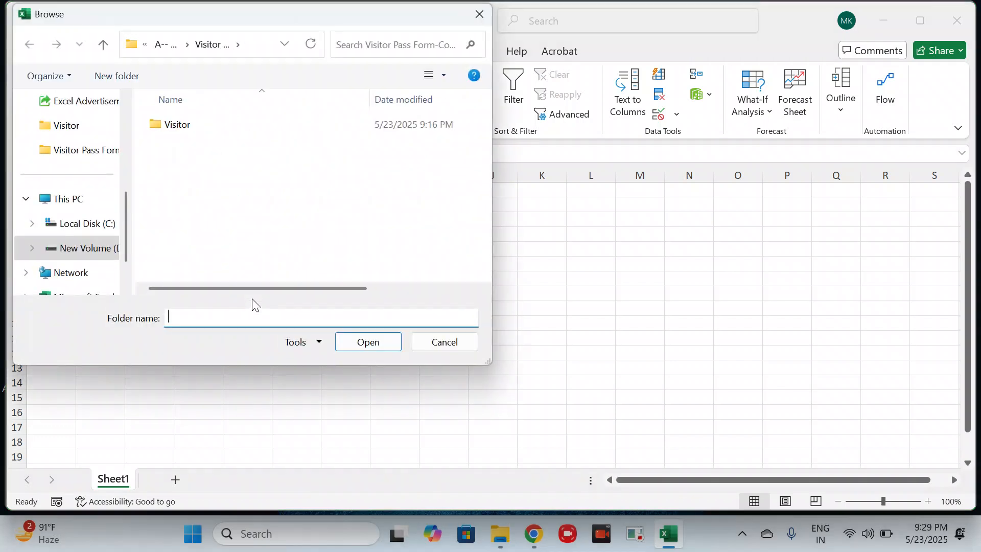
left_click_drag(221, 18, 371, 125)
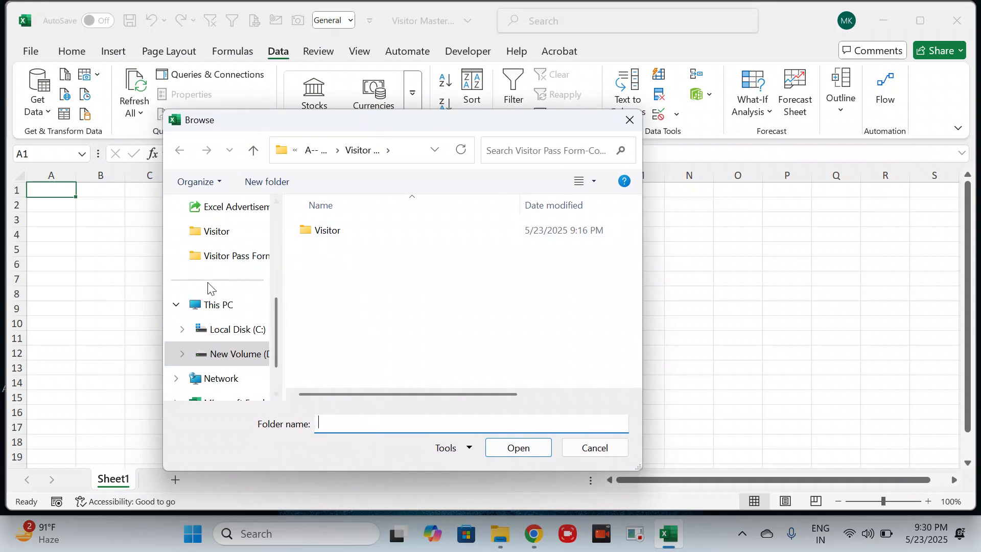
left_click(215, 306)
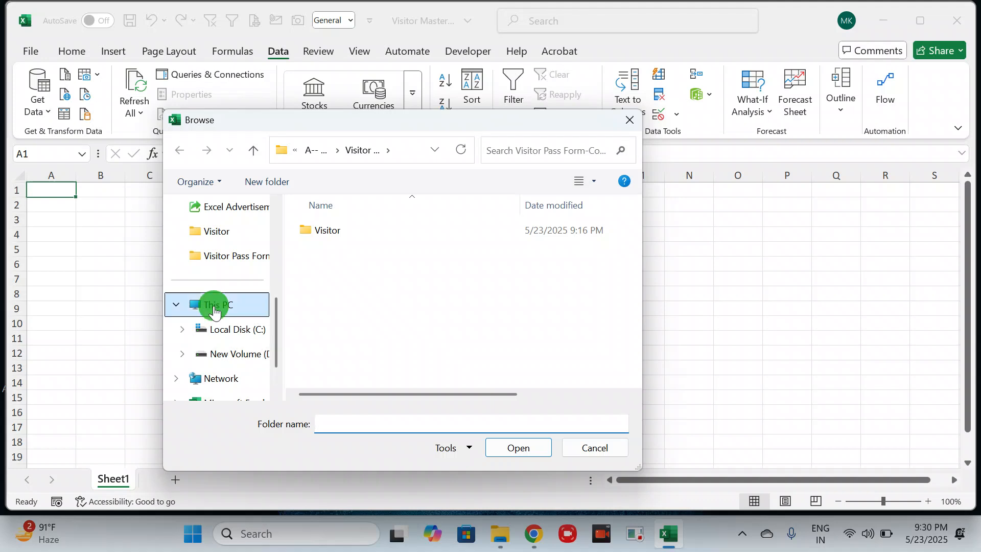
left_click(380, 290)
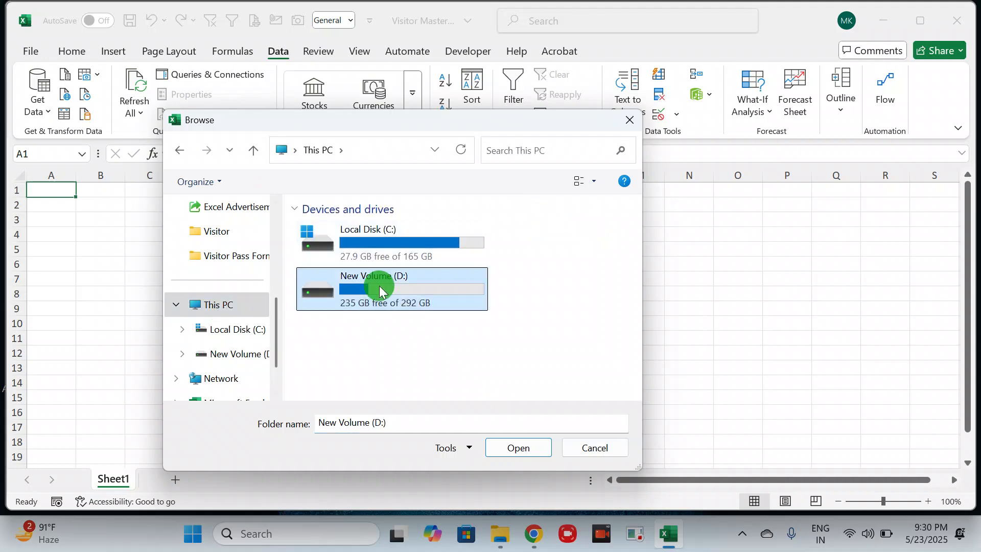
double_click(380, 289)
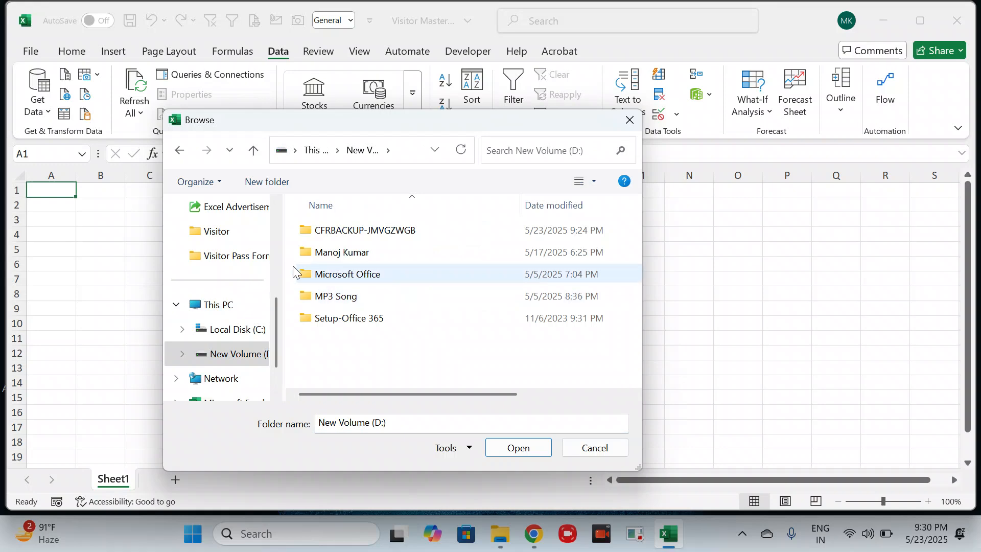
- Open the Visitor folder as the import source using its copied path, and cancel the import from the file preview
left_click(180, 158)
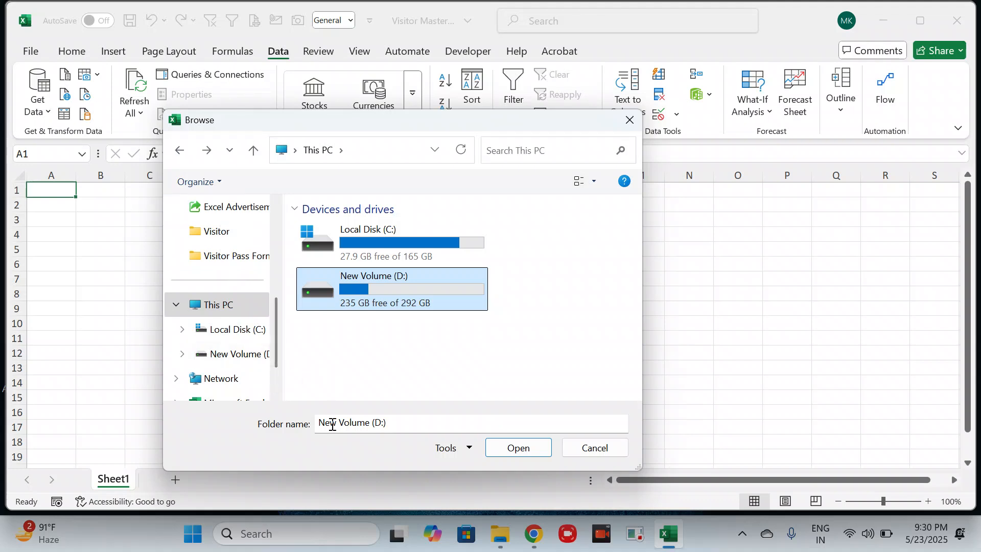
left_click(396, 425)
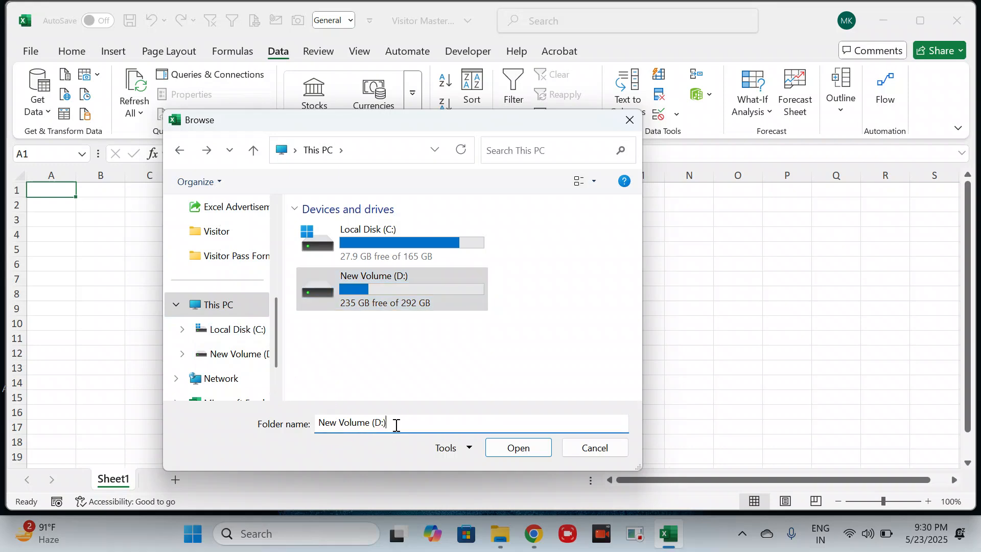
left_click_drag(396, 425, 314, 430)
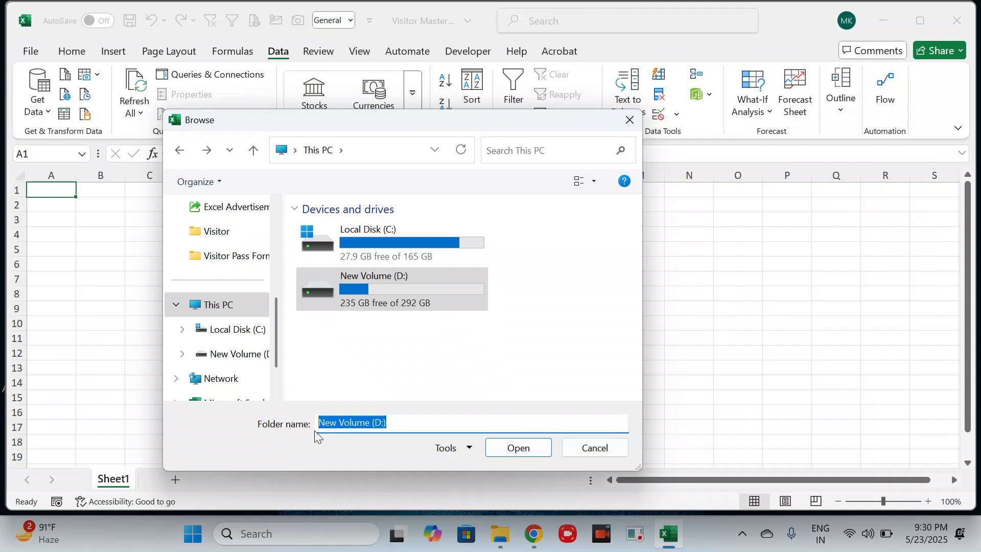
key("ctrl+v")
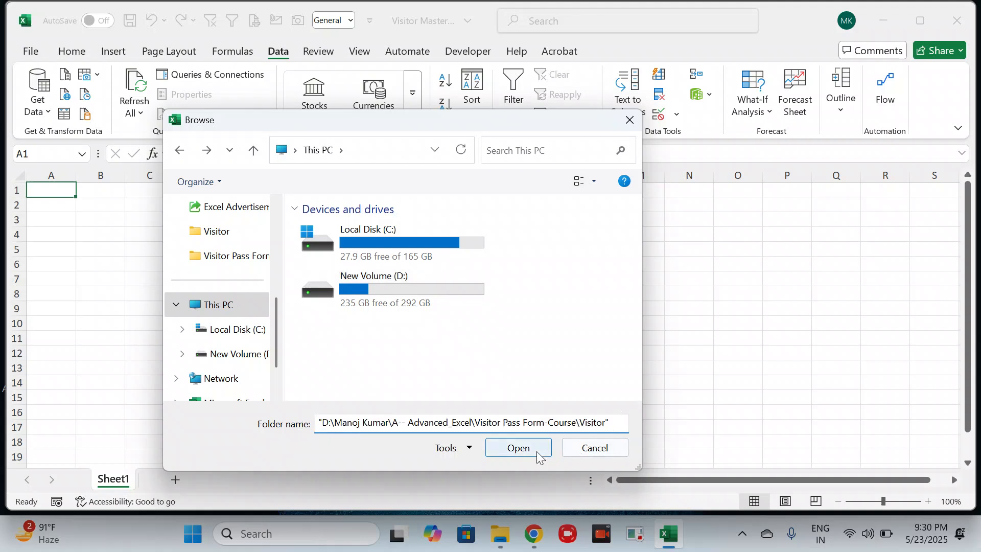
left_click(498, 440)
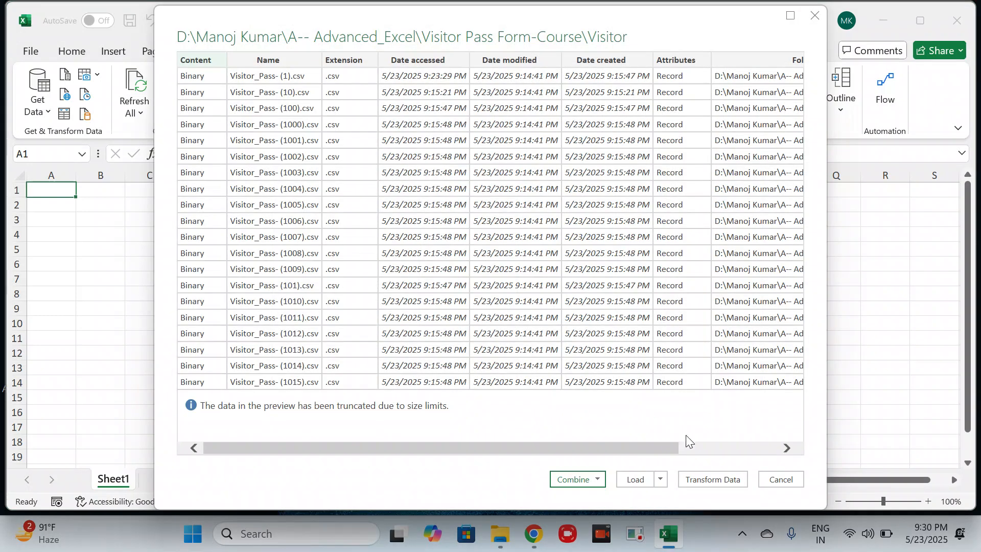
left_click(778, 477)
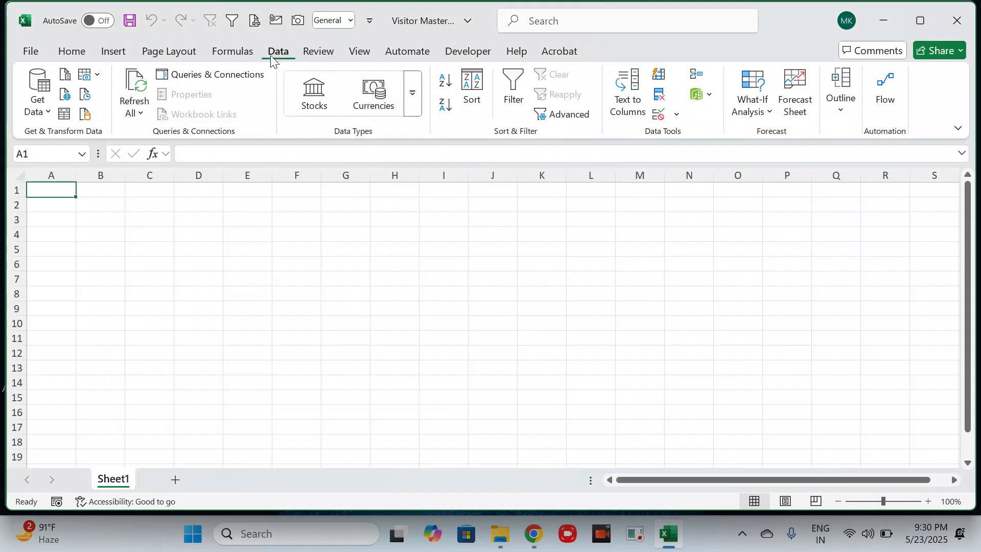
- Start a folder import again and browse on New Volume (D:) to the A-- Advanced_Excel folder
left_click(36, 100)
mouse_move(79, 140)
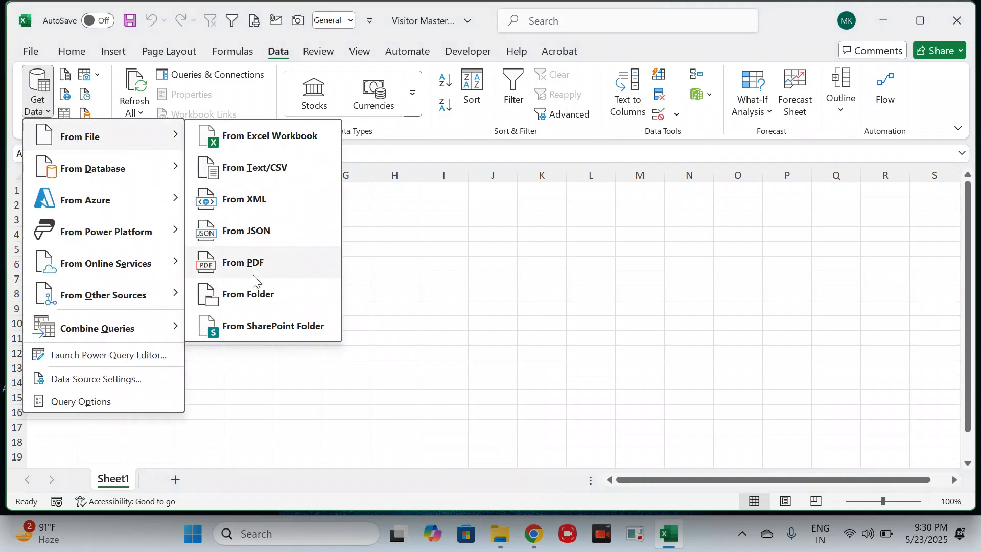
left_click(249, 296)
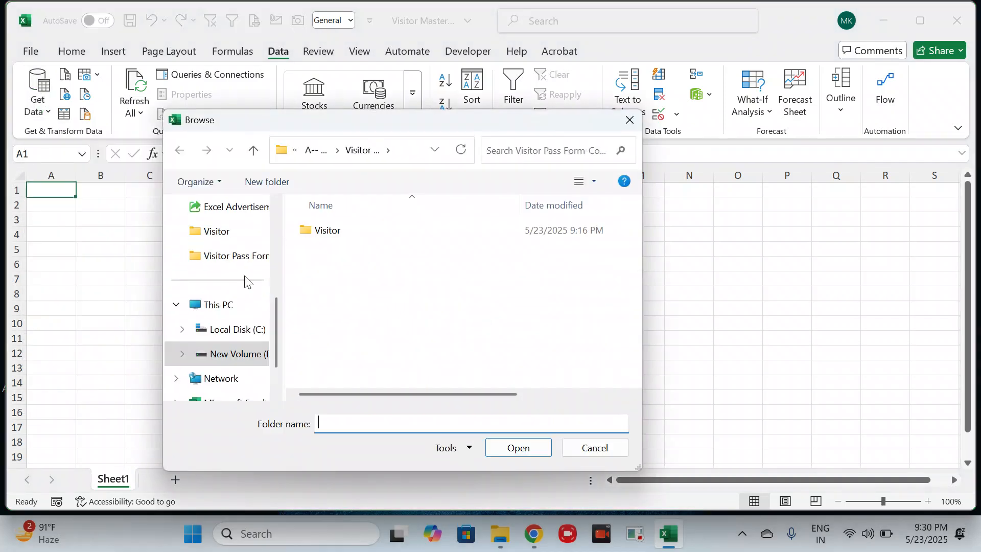
left_click(215, 305)
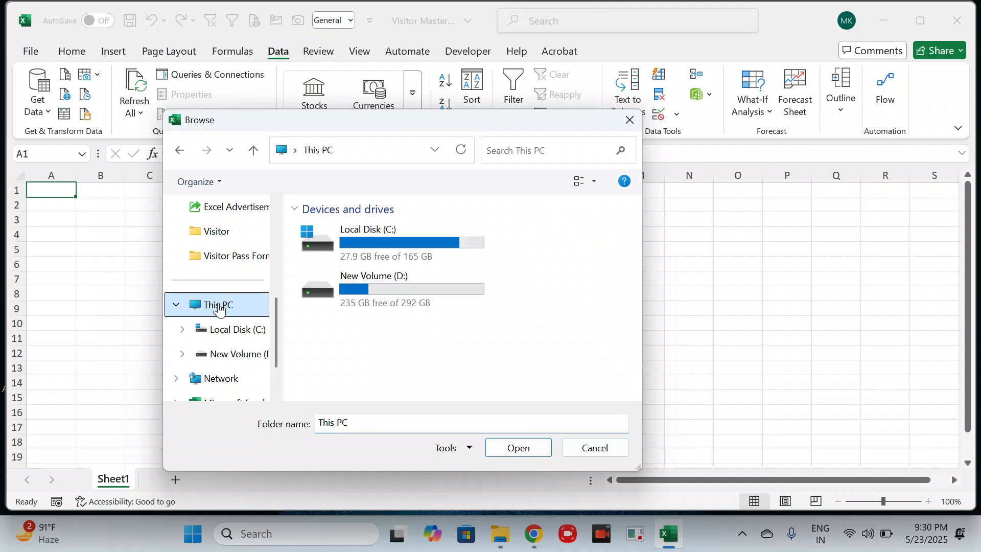
double_click(371, 288)
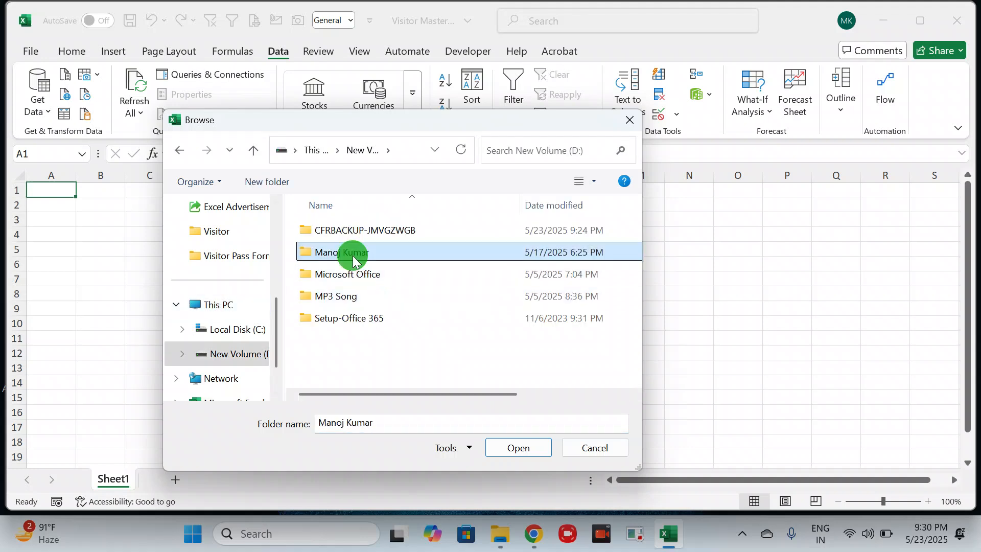
left_click(354, 256)
double_click(354, 256)
double_click(327, 230)
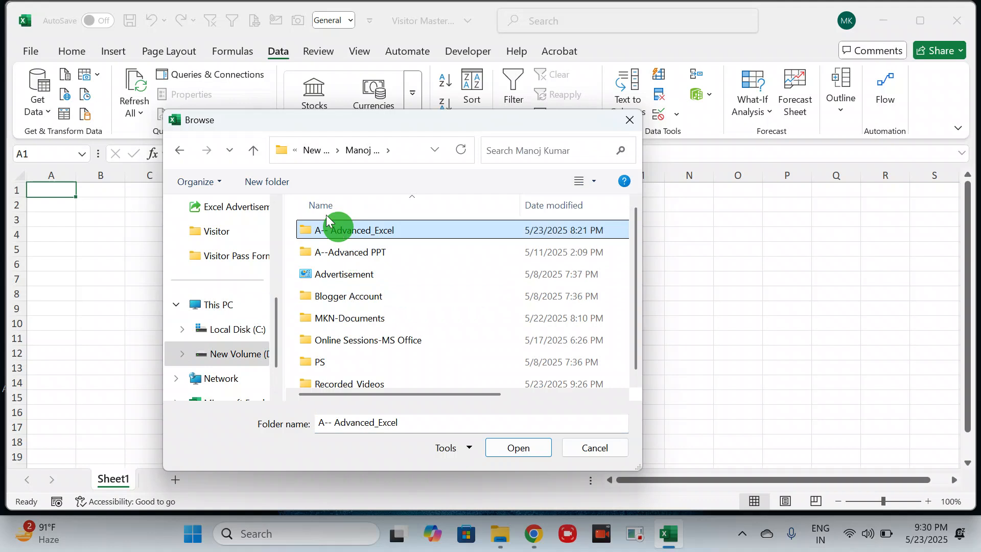
- Choose the Visitor folder inside Visitor Pass Form-Course as the import source
scroll(361, 317, "down", 1)
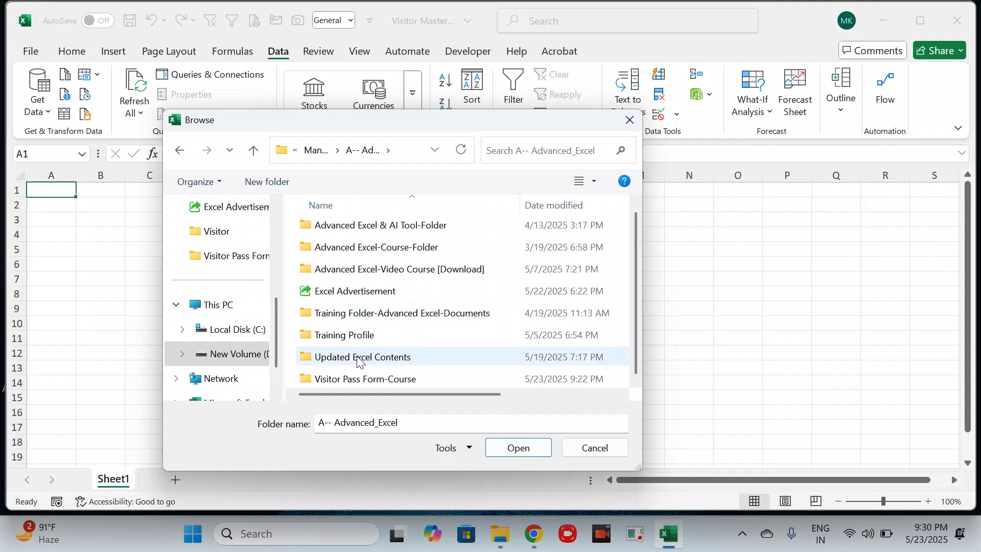
left_click(354, 382)
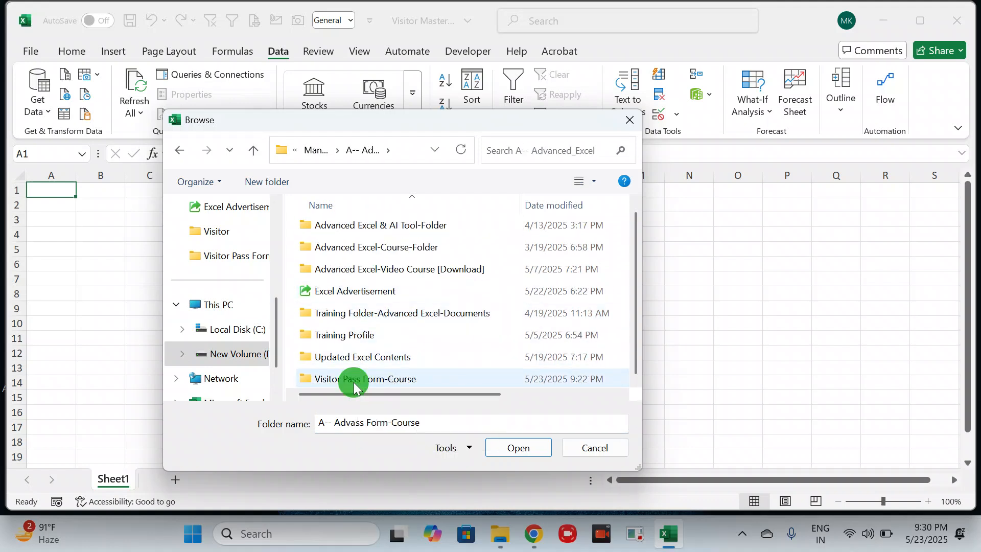
double_click(354, 381)
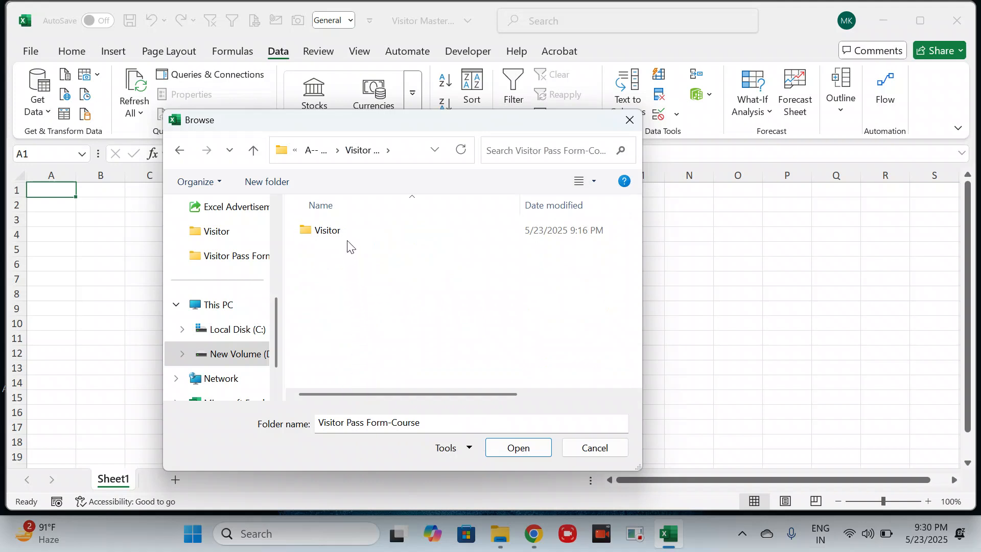
left_click(331, 233)
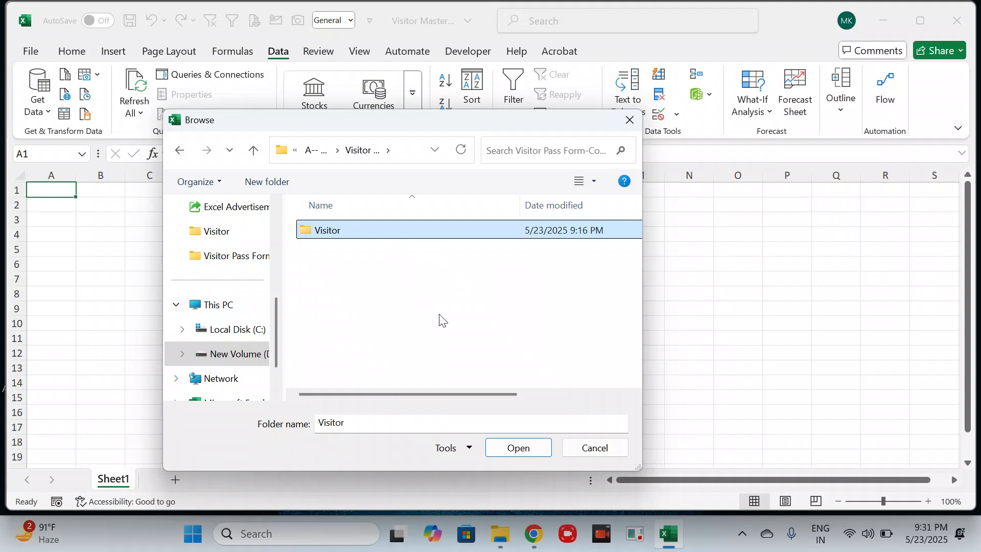
left_click(517, 448)
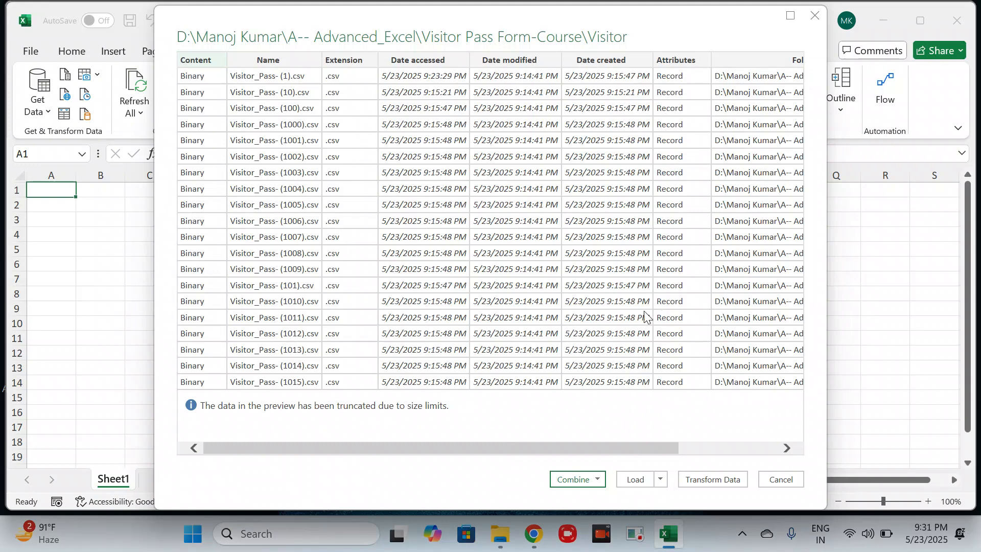
- Combine and load the folder's CSV files with the default combine settings, and close the Queries & Connections pane
left_click(599, 478)
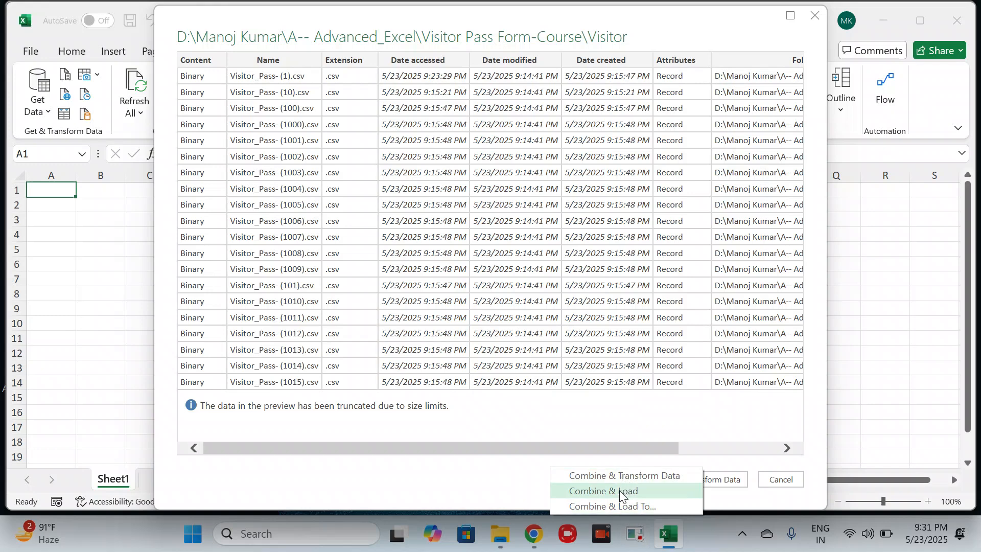
left_click(646, 490)
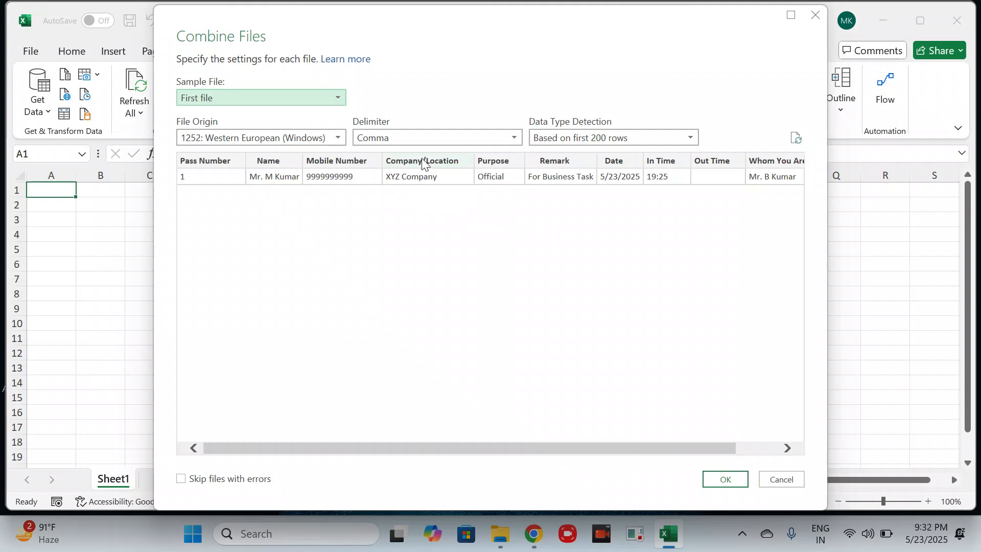
left_click(722, 478)
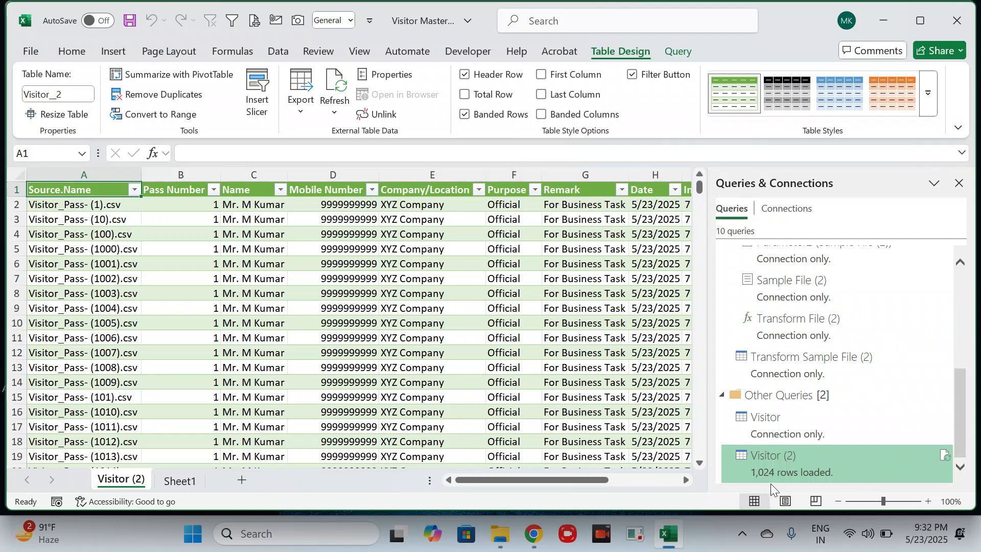
mouse_move(764, 480)
left_click(958, 183)
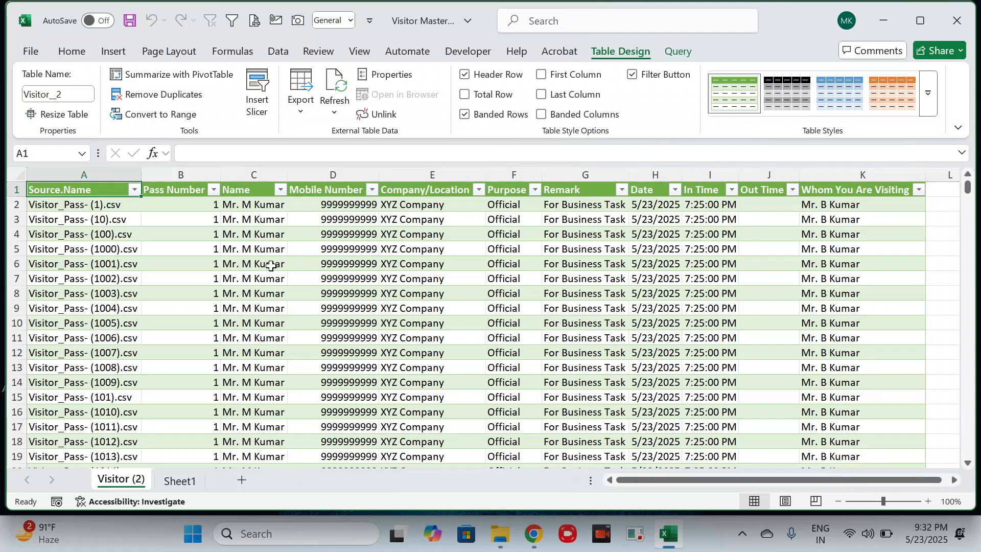
- Check the combined table down to its last row and delete the Source.Name column
left_click(107, 269)
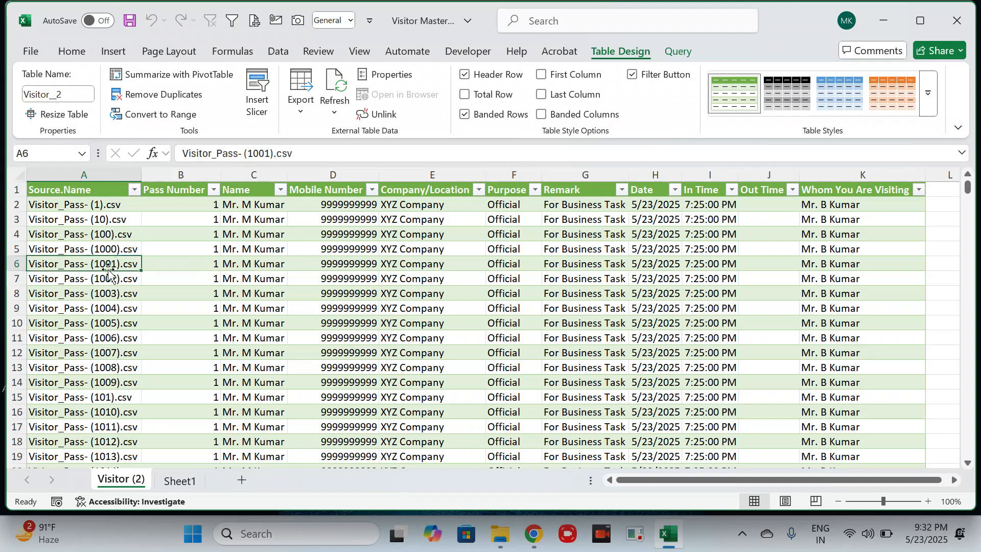
key("ctrl+Down")
key("Down")
key("Down")
key("ctrl+Up")
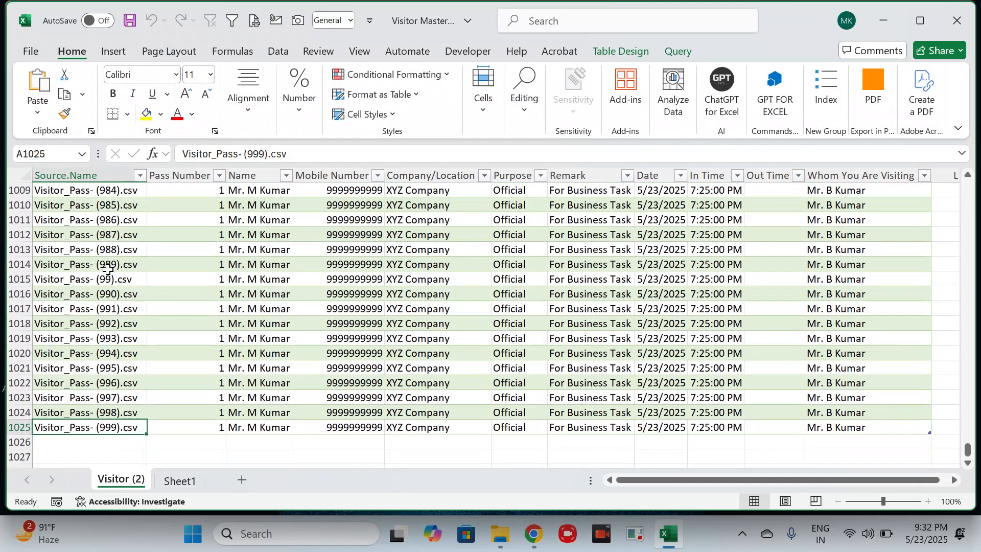
key("ctrl+Up")
key("ctrl+shift+Down")
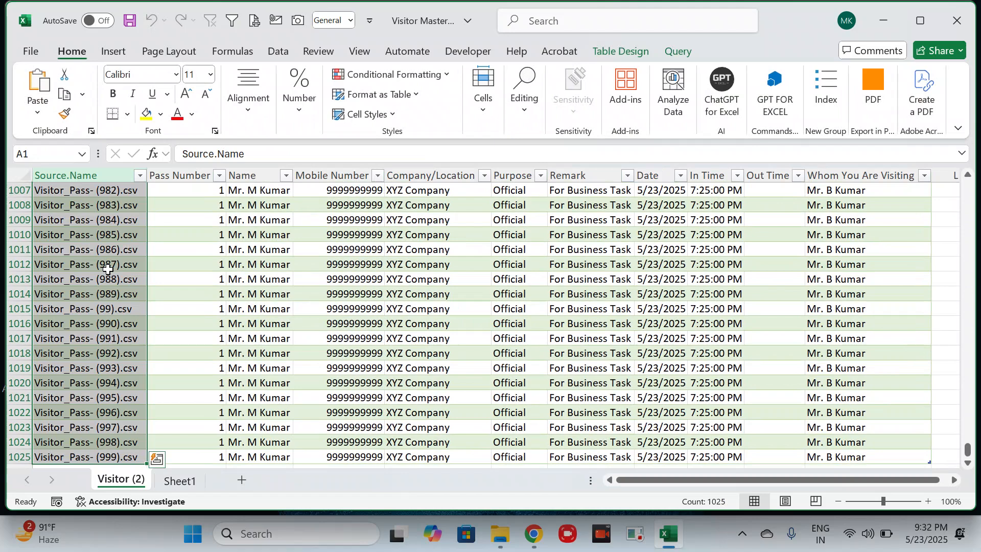
key("ctrl+minus")
- Create a PivotTable on a new worksheet from the entire combined visitor table
left_click(187, 261)
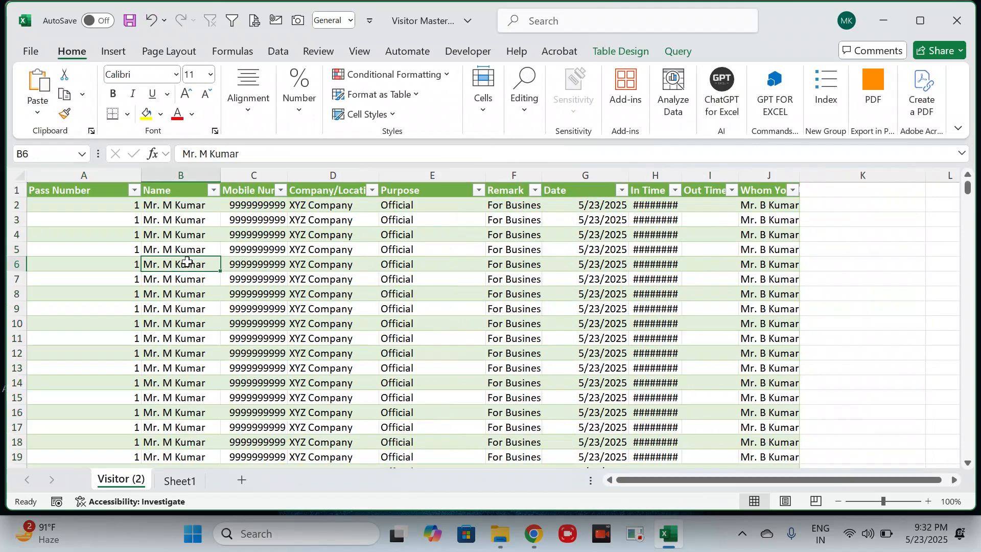
key("ctrl+a")
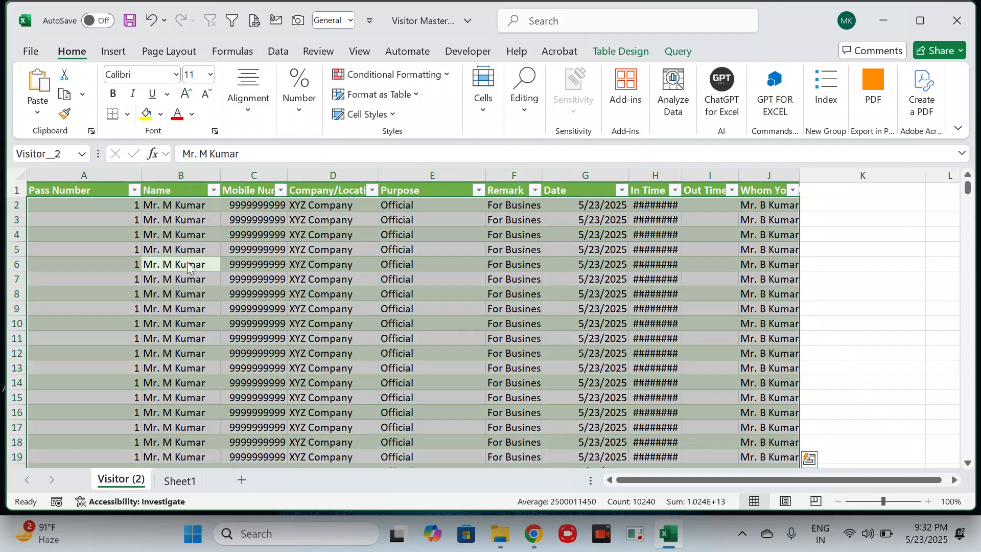
key("alt")
key("n")
key("v")
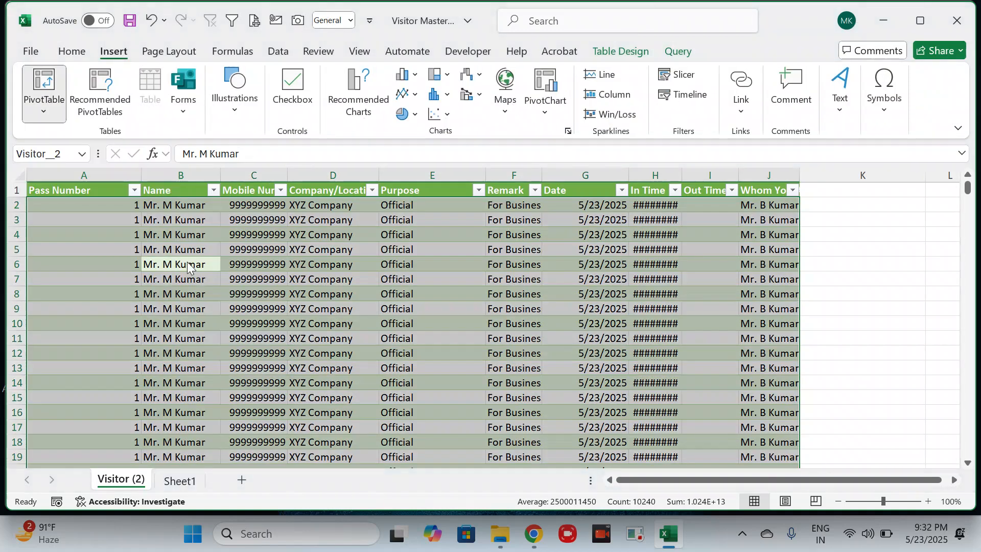
key("Return")
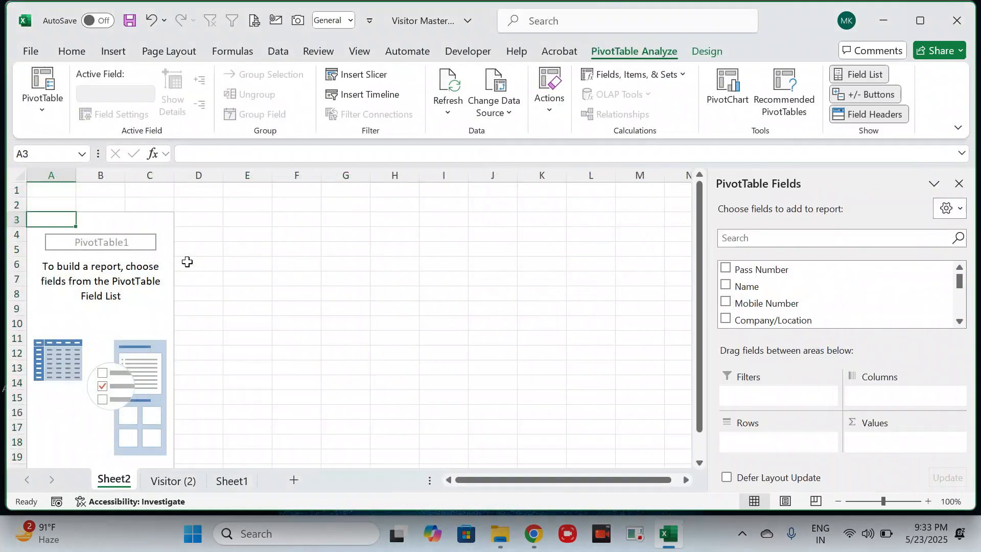
- Turn off column autofit on update and enable the classic layout for the PivotTable, and hide the sheet's gridlines
right_click(92, 283)
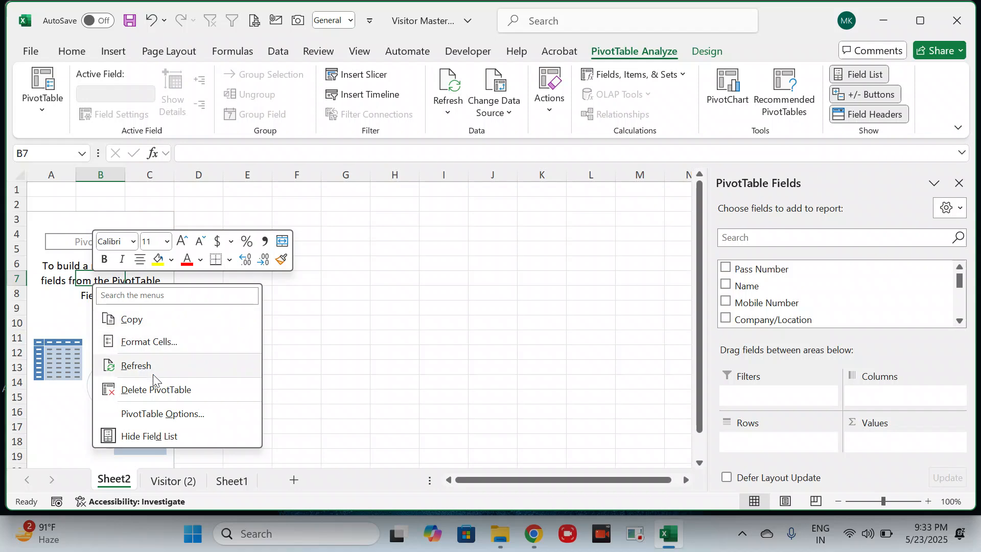
left_click(175, 410)
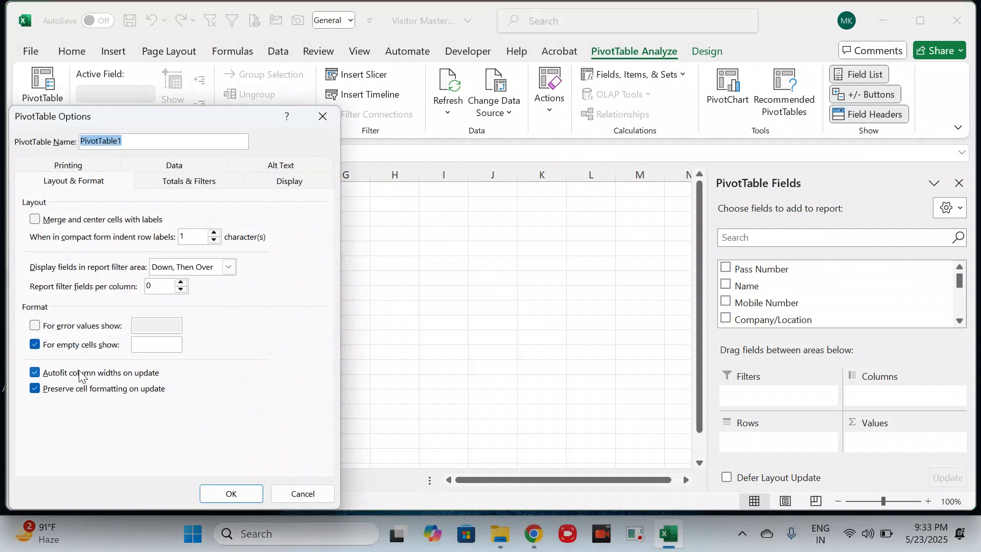
left_click(76, 373)
left_click(290, 181)
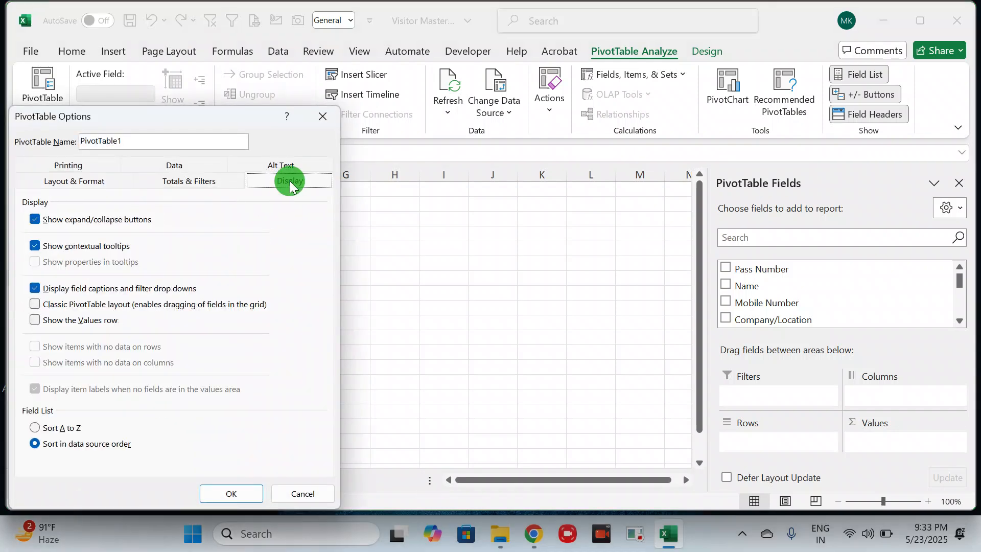
left_click(69, 307)
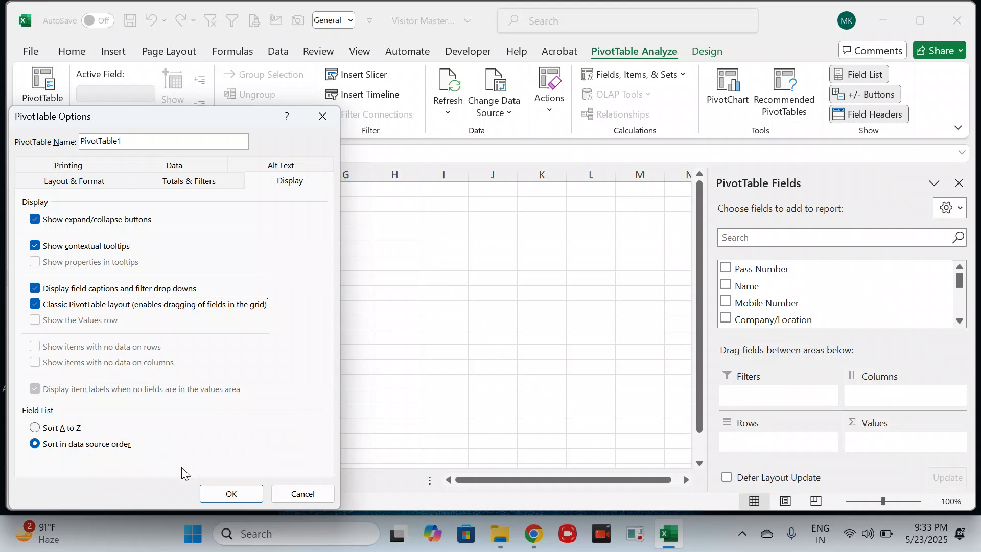
left_click(230, 493)
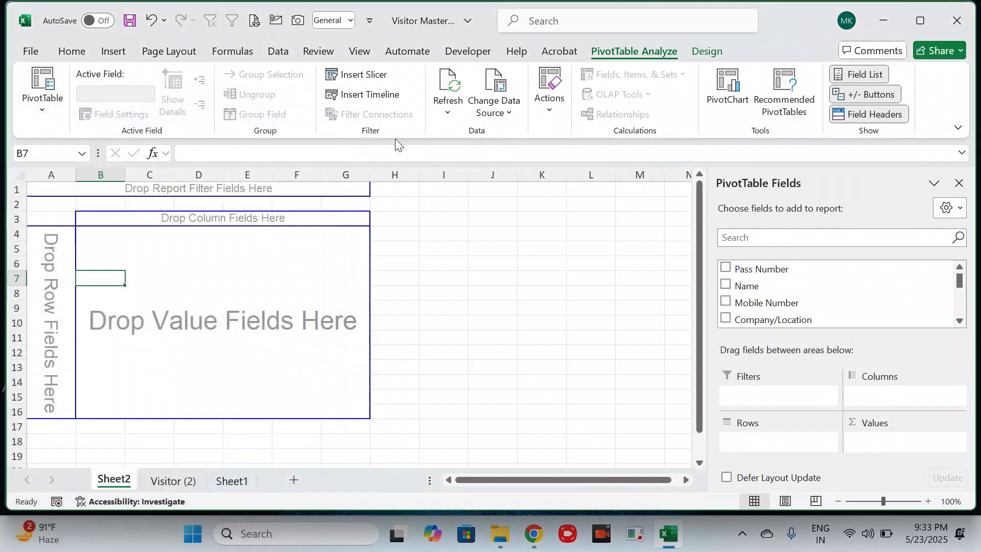
left_click(361, 49)
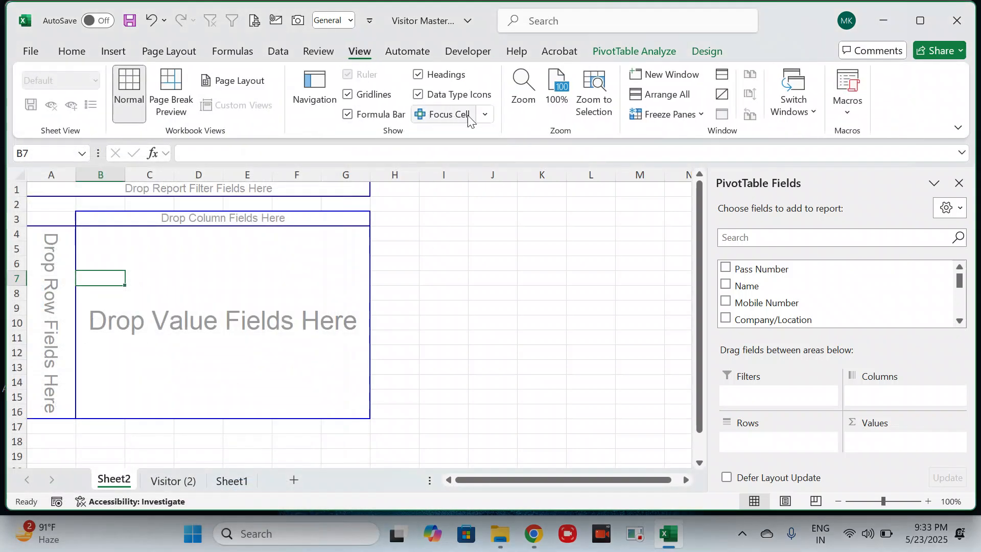
left_click(368, 97)
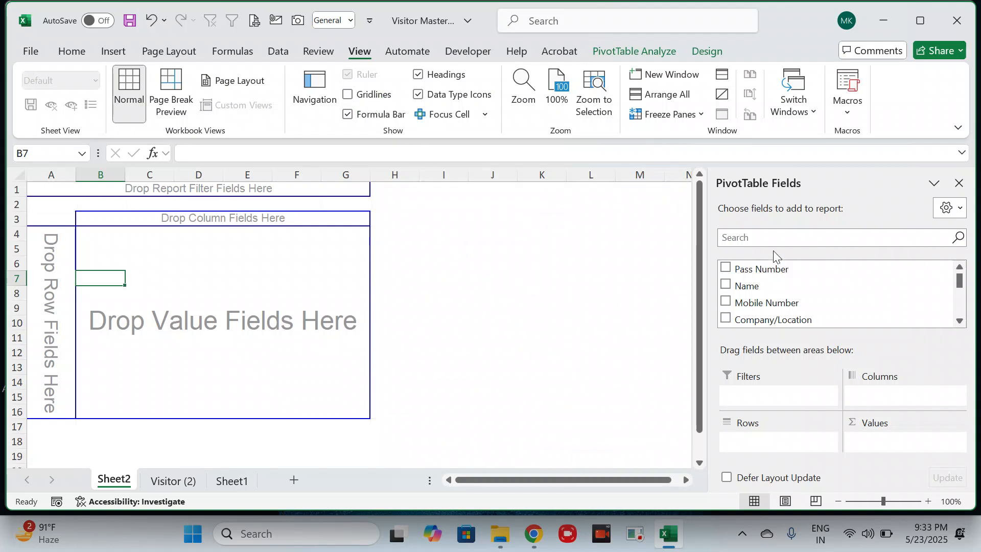
- Lay out the PivotTable with Company/Location as rows, Purpose as columns and Pass Number as the summed value
mouse_move(958, 280)
left_mouse_down()
mouse_move(958, 308)
mouse_move(959, 287)
left_mouse_up()
left_click_drag(856, 284, 589, 309)
left_click_drag(46, 263, 41, 260)
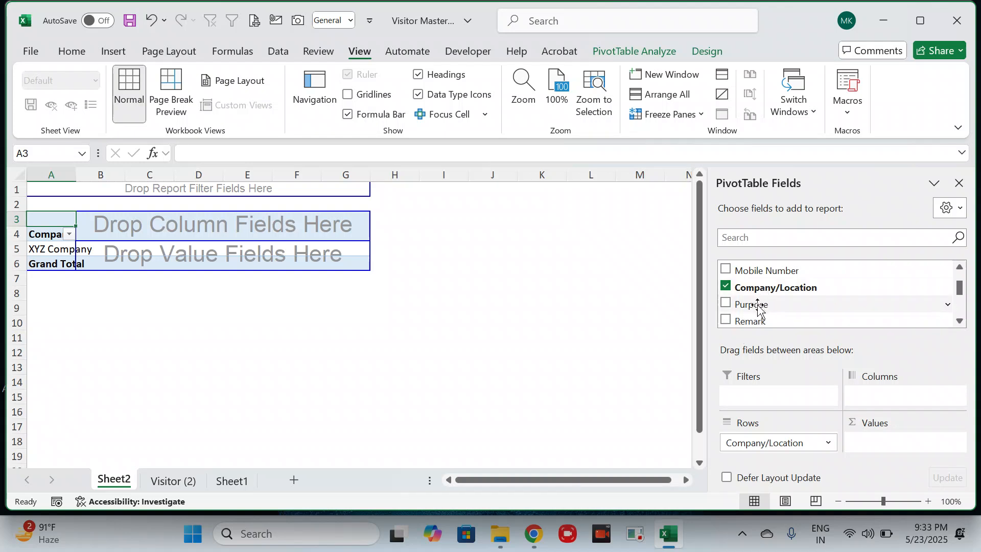
left_click_drag(756, 305, 214, 219)
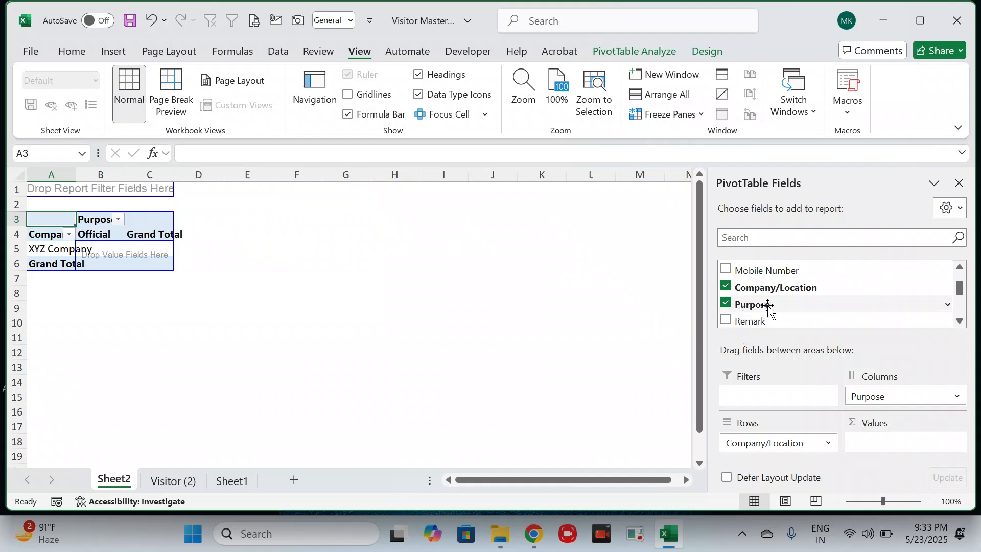
scroll(766, 306, "up", 2)
left_click_drag(757, 269, 122, 250)
- Make the XYZ Company row taller and column A wider, and middle-align that row's contents vertically
left_click_drag(18, 256, 27, 307)
left_click_drag(76, 176, 107, 182)
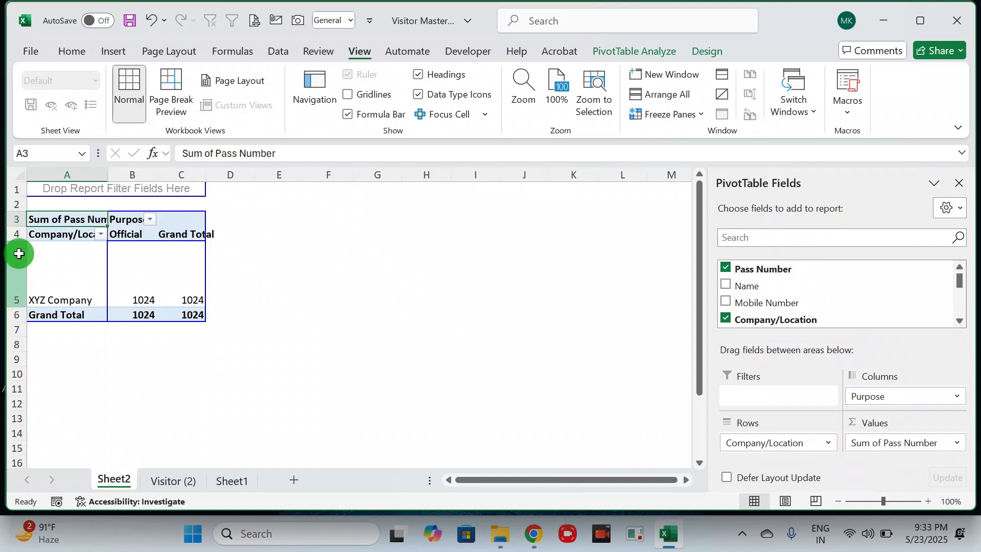
left_click(16, 256)
left_click(75, 55)
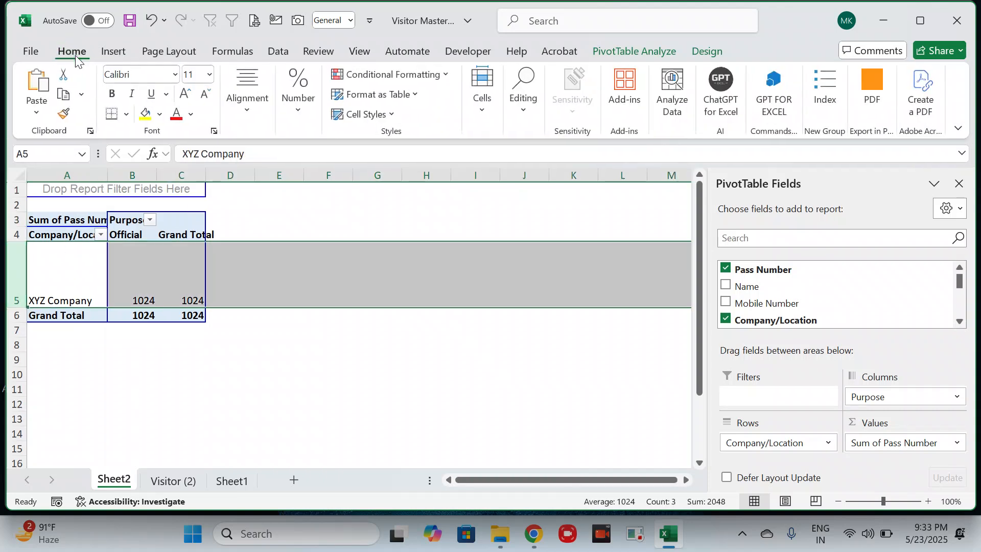
left_click(247, 106)
left_click(257, 153)
- Apply the Dark-group PivotTable style with black header and total rows and a light green body
left_click(712, 52)
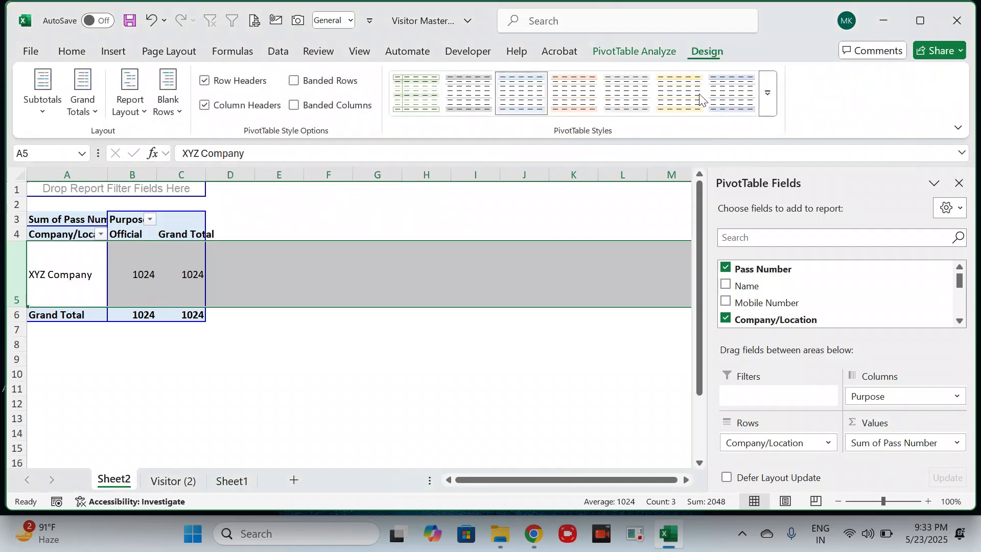
left_click(766, 98)
scroll(700, 204, "down", 5)
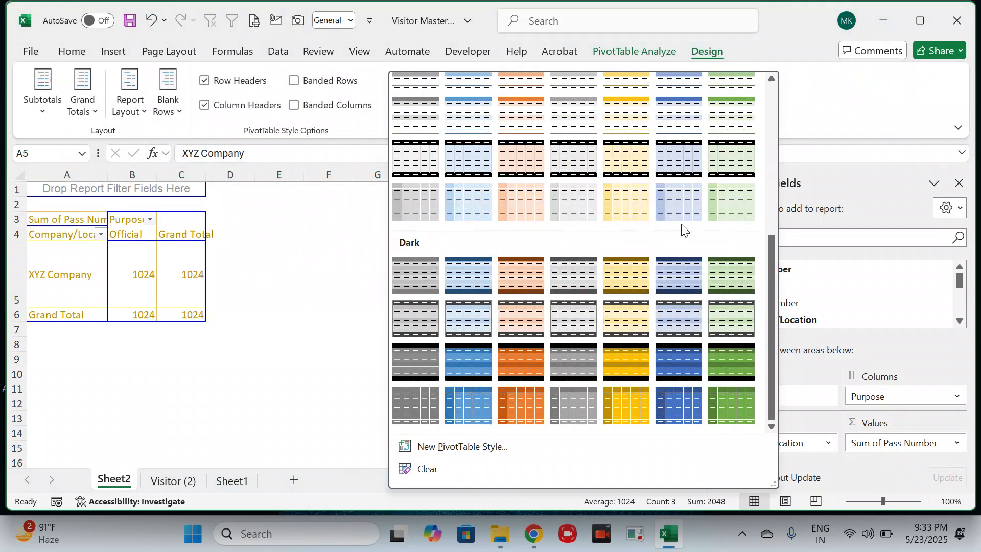
left_click(722, 318)
left_click(453, 292)
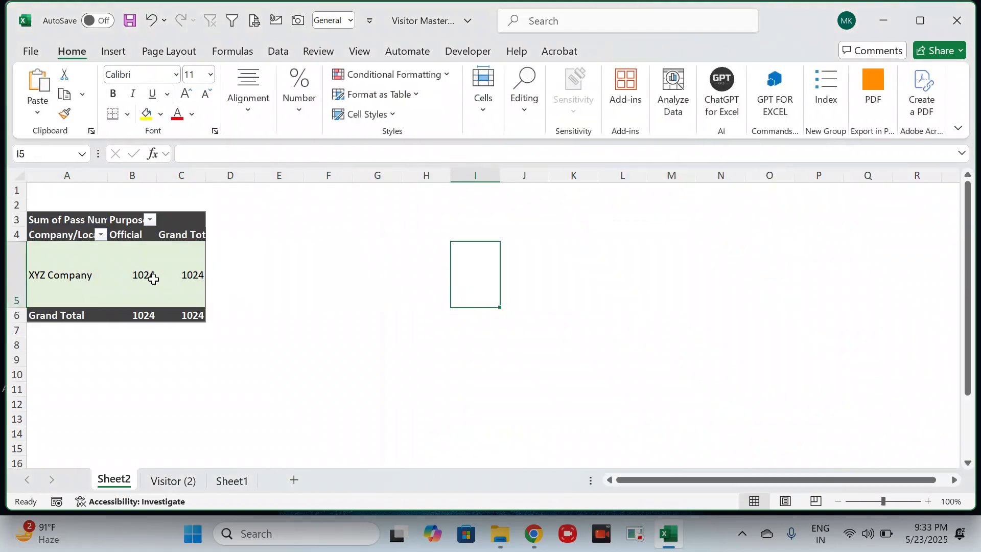
left_click(147, 276)
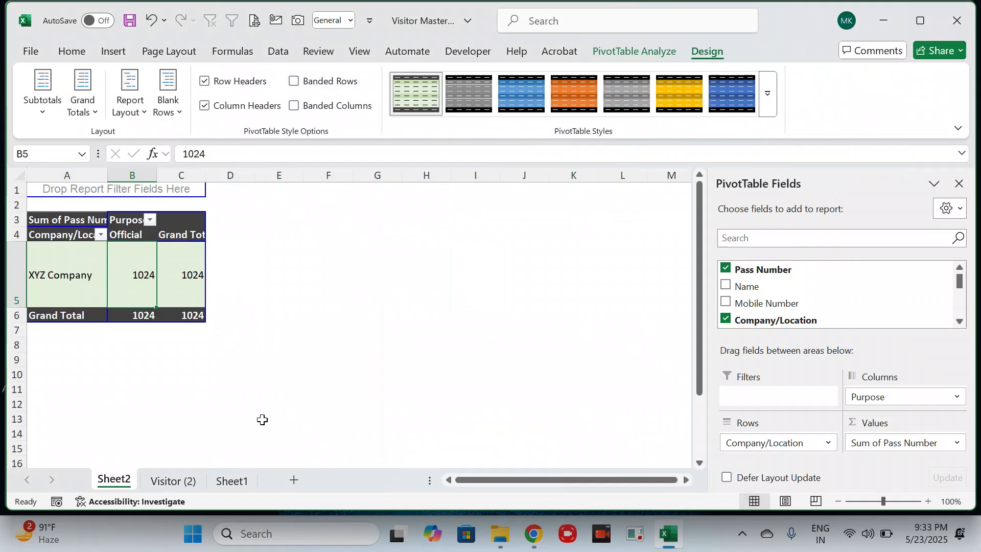
- Switch to the Visitor Pass Form-Course window in File Explorer, open its Visitor folder and go to the last files
left_click(504, 539)
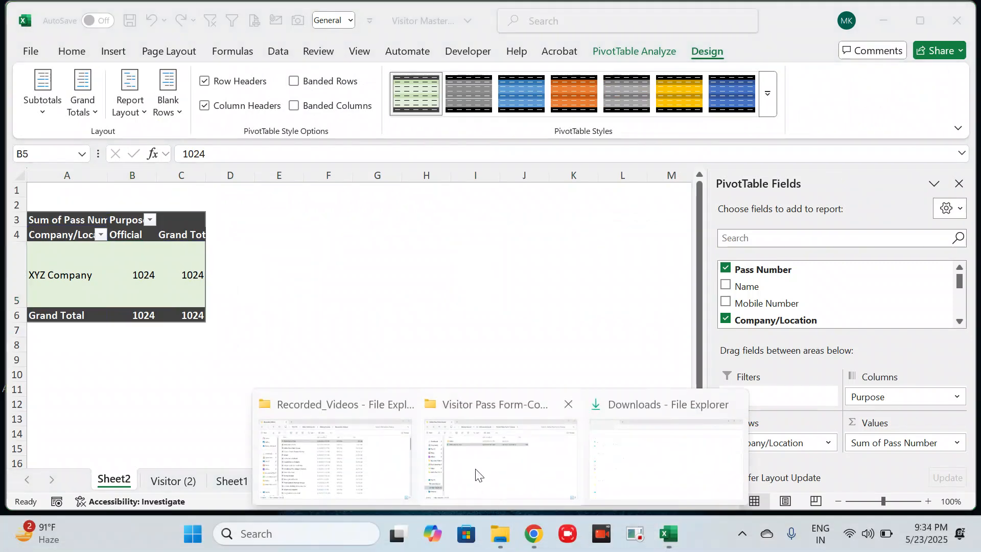
left_click(469, 460)
key("Up")
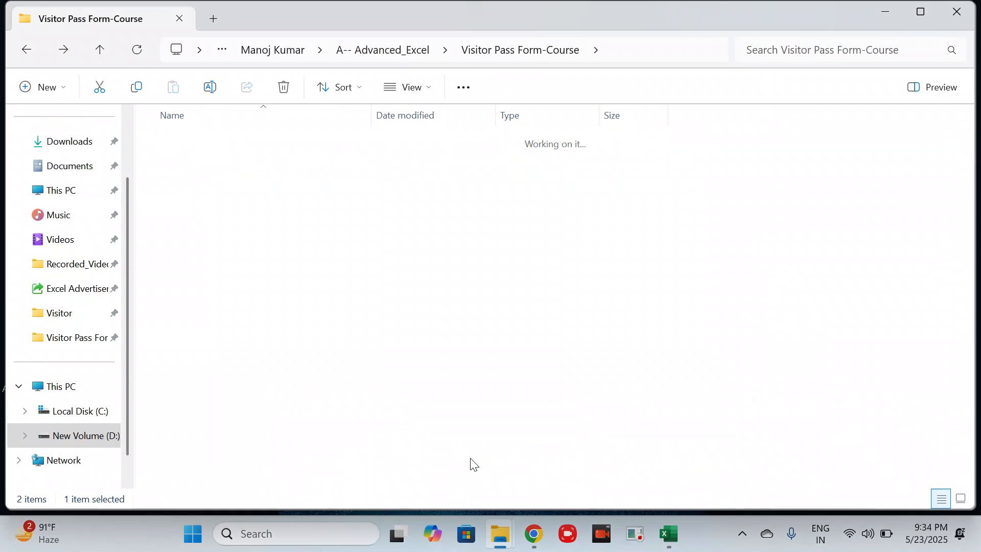
key("Return")
key("Down")
key("Down")
key("Down")
key("Down")
key("Down")
key("Down")
key("Down")
key("Down")
key("Down")
key("Down")
key("Down")
key("Down")
key("Down")
key("Down")
key("Down")
key("Down")
key("Down")
key("Down")
key("Down")
key("Down")
key("Down")
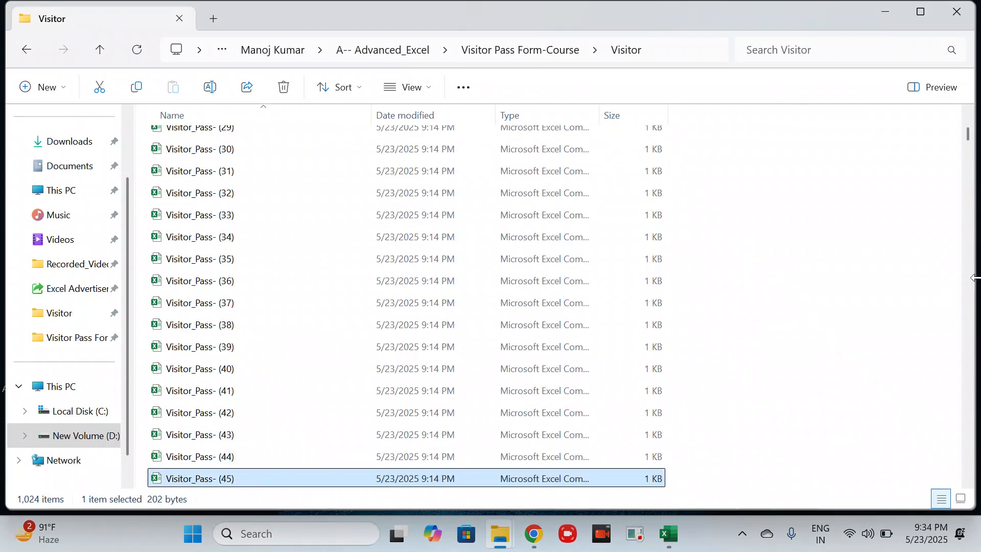
left_click_drag(968, 135, 968, 484)
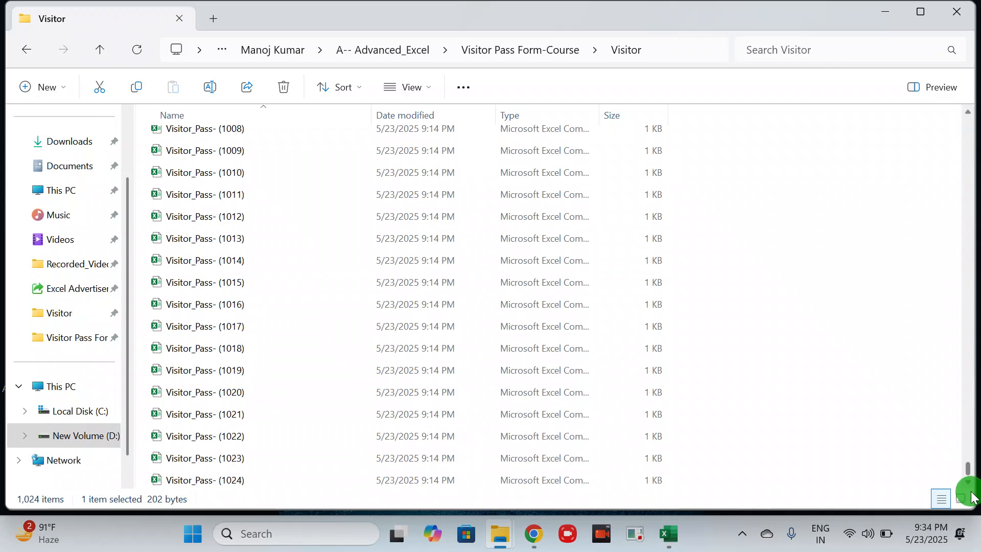
- Duplicate the files Visitor_Pass- (1019) through (1024) within the Visitor folder, and minimize the File Explorer window
left_click(186, 486)
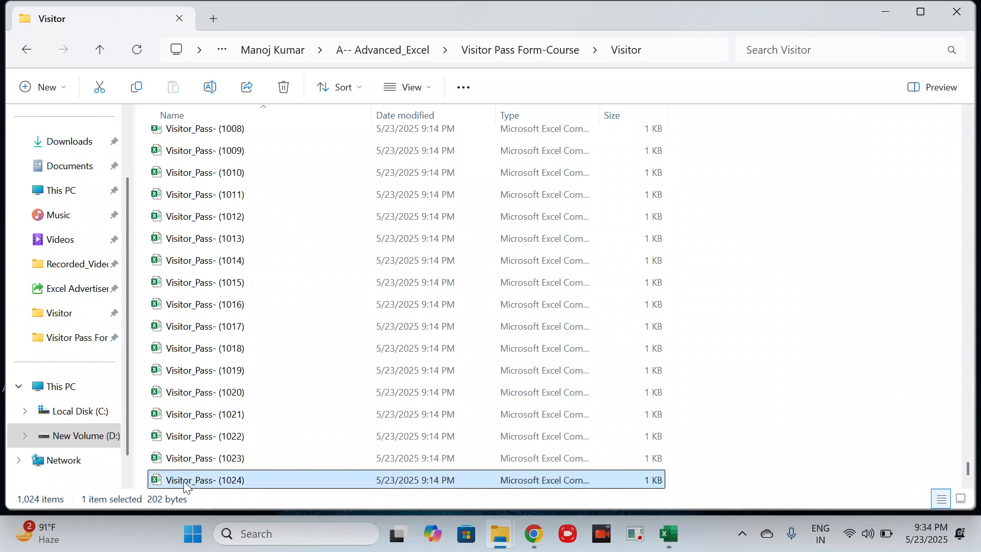
key("shift+Up")
key("shift+Up")
key("shift+Up")
key("shift+Up")
key("shift+Up")
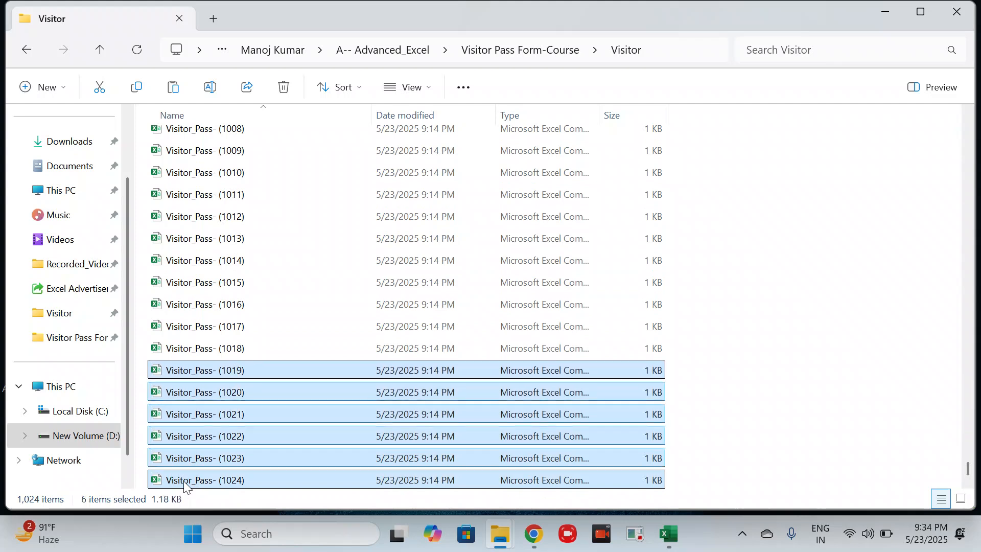
key("ctrl+v")
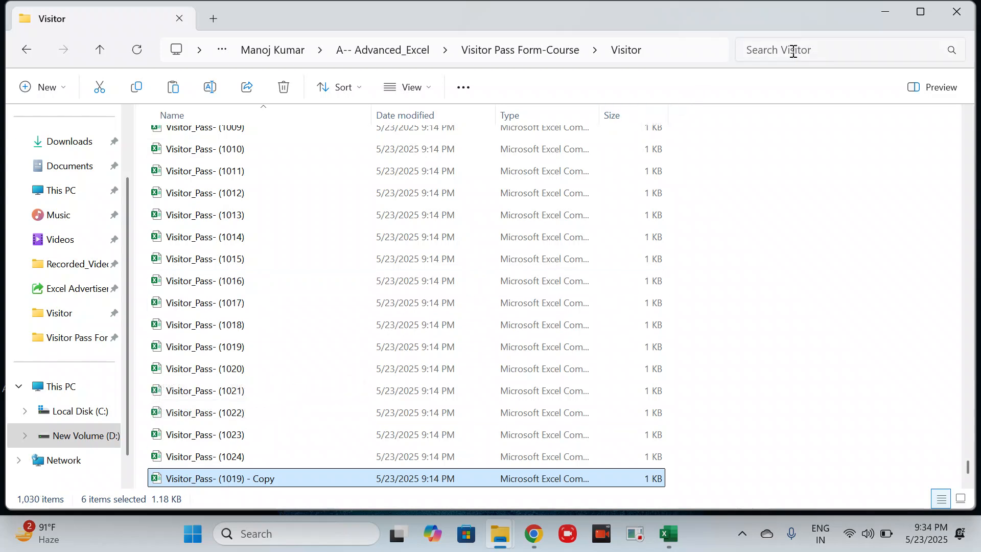
left_click(890, 11)
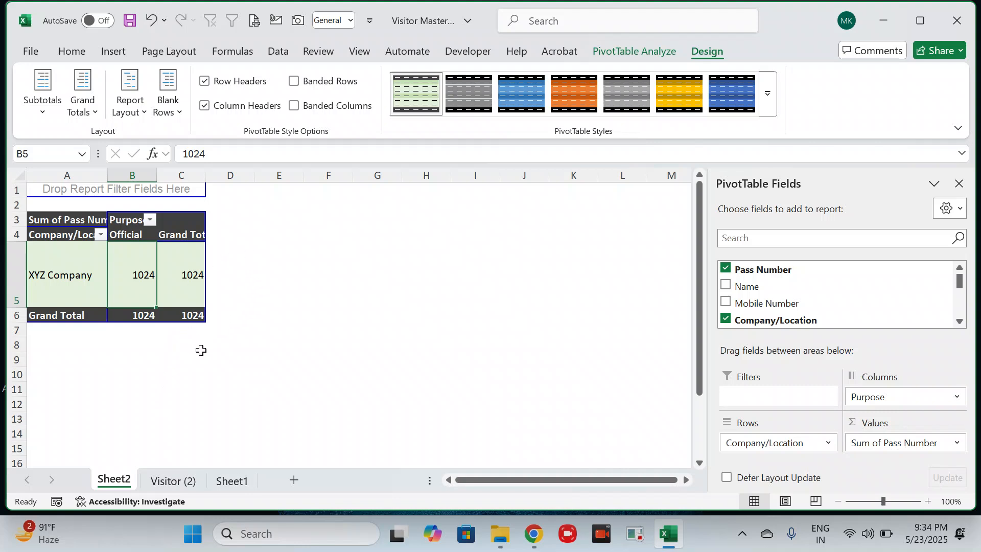
- Refresh the combined table on the Visitor (2) sheet to load the added files
left_click(173, 481)
right_click(243, 264)
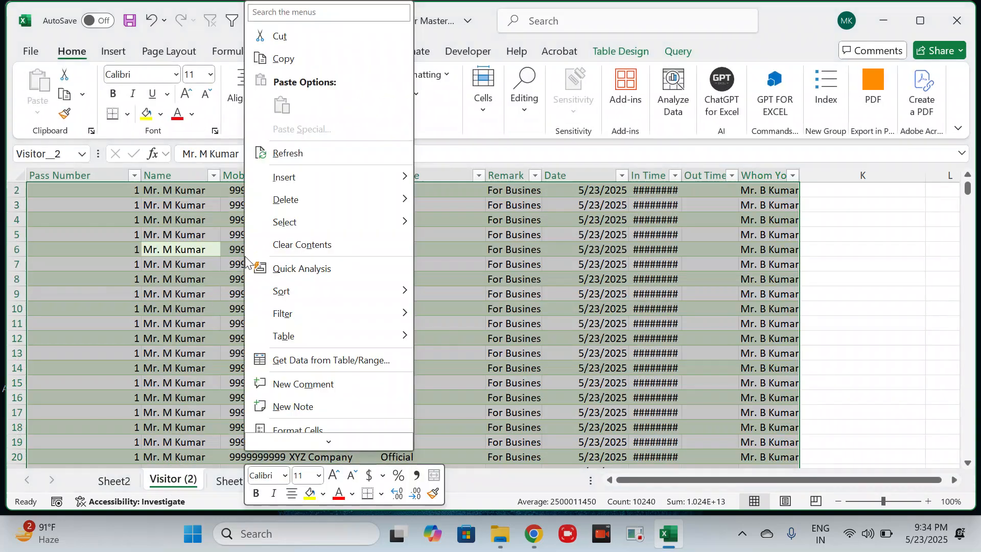
left_click(289, 154)
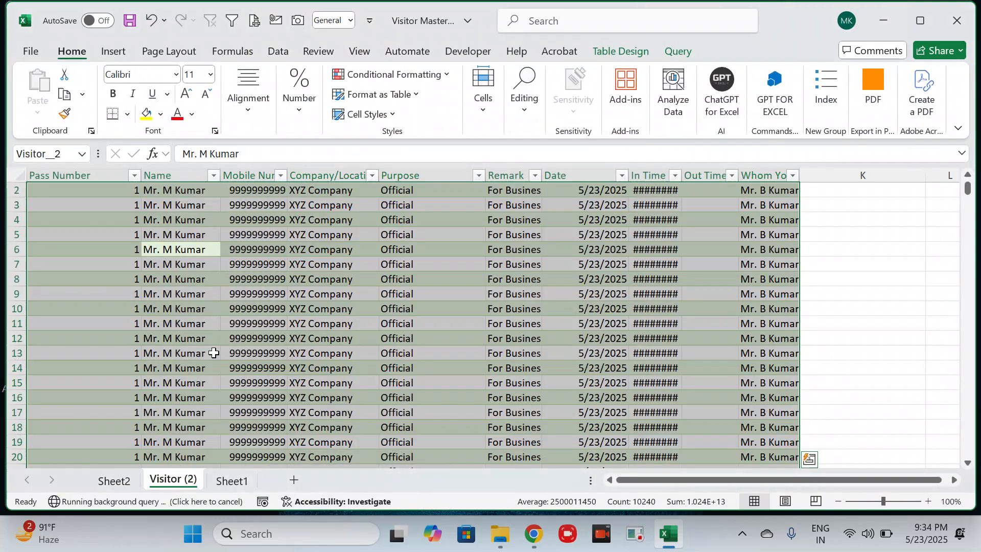
- Refresh the PivotTable on Sheet2 with the updated visitor data
left_click(111, 480)
left_click(139, 275)
right_click(140, 275)
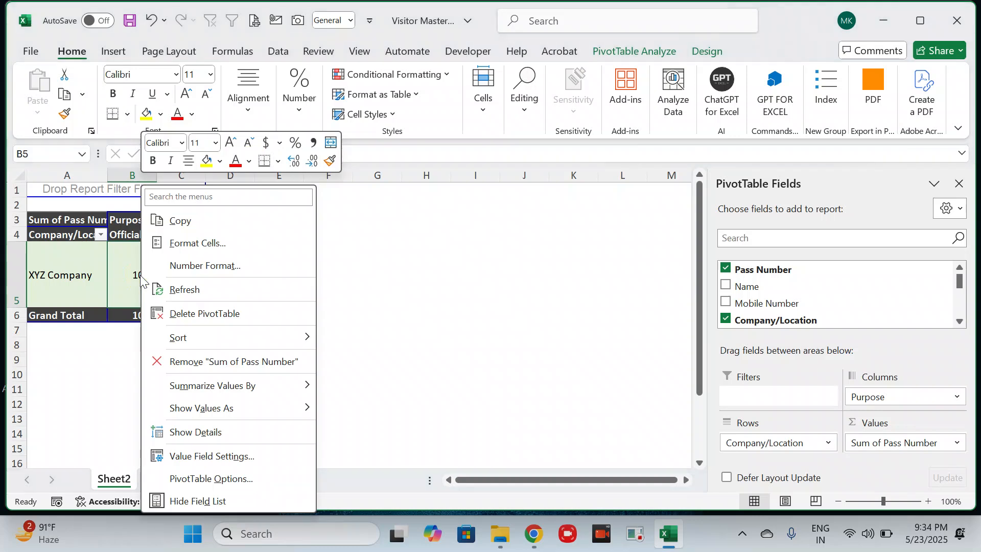
left_click(187, 288)
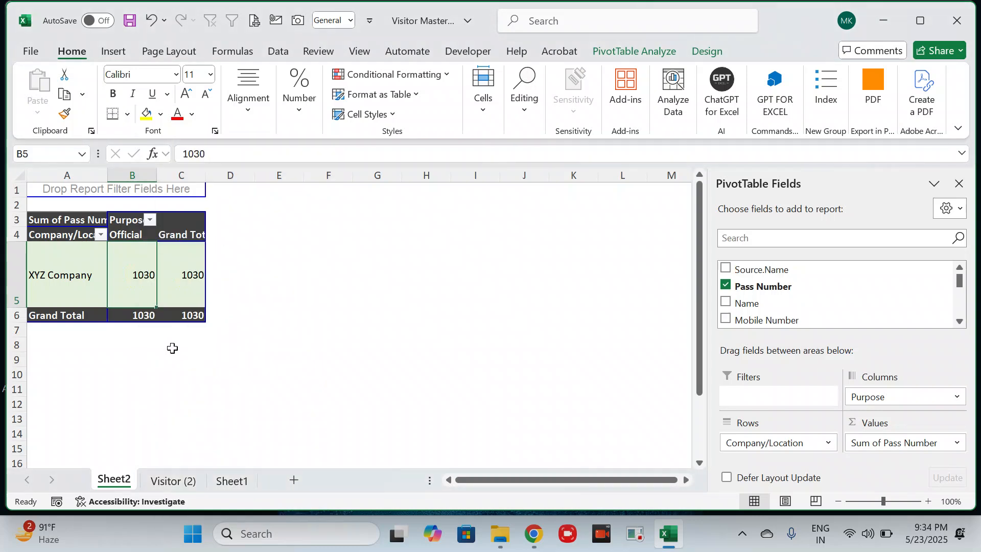
left_click(201, 333)
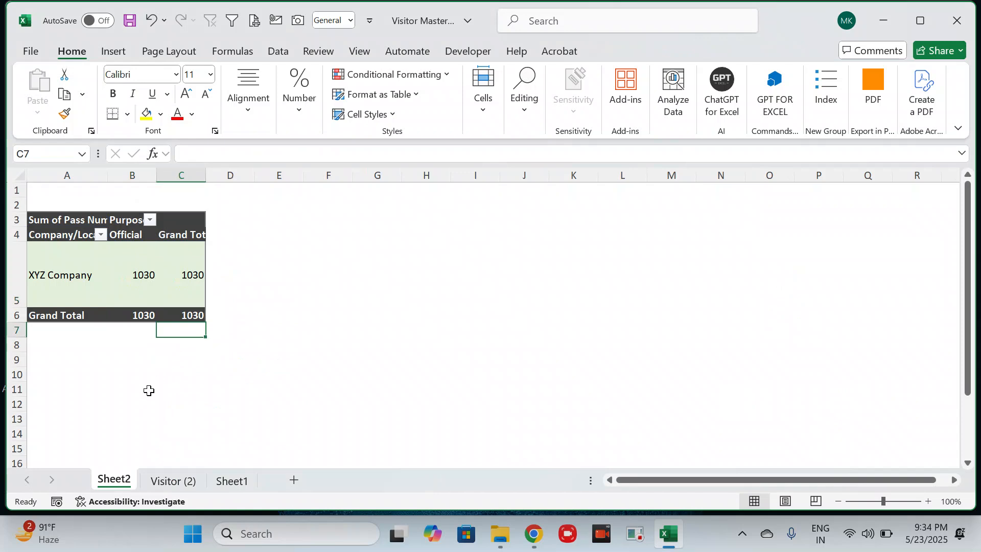
- Refresh the combined table on Visitor (2) a second time, and update the Sheet2 PivotTable again
left_click(173, 481)
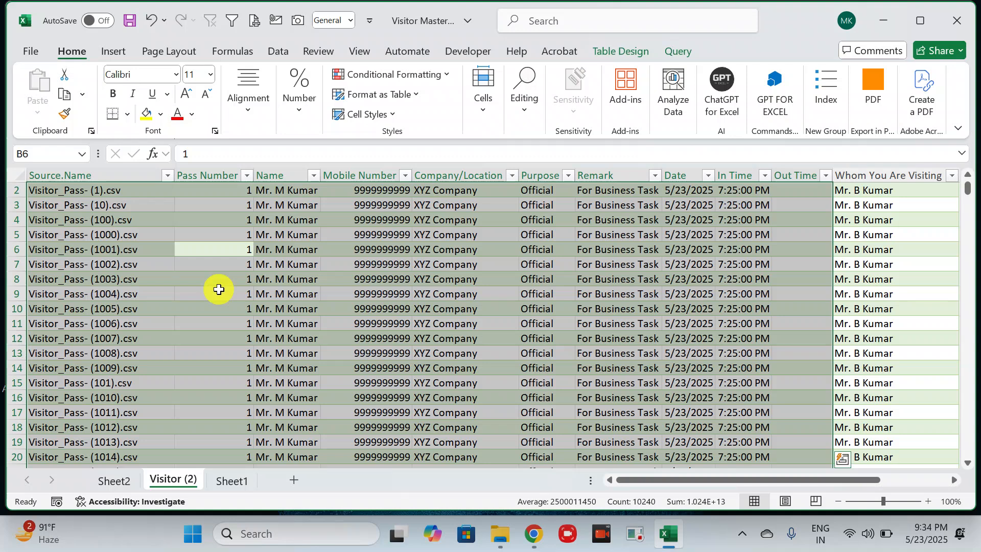
right_click(218, 289)
left_click(268, 156)
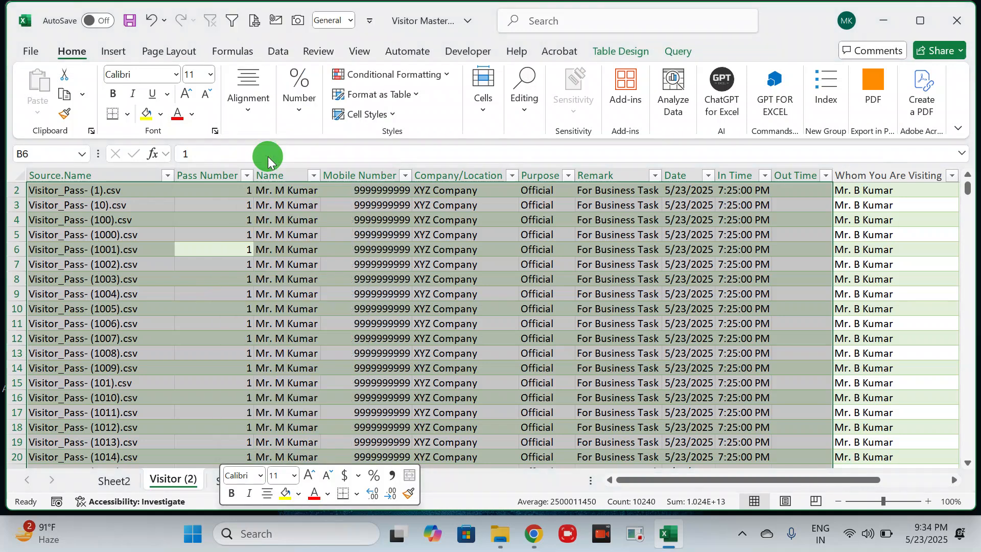
left_click(111, 481)
right_click(138, 273)
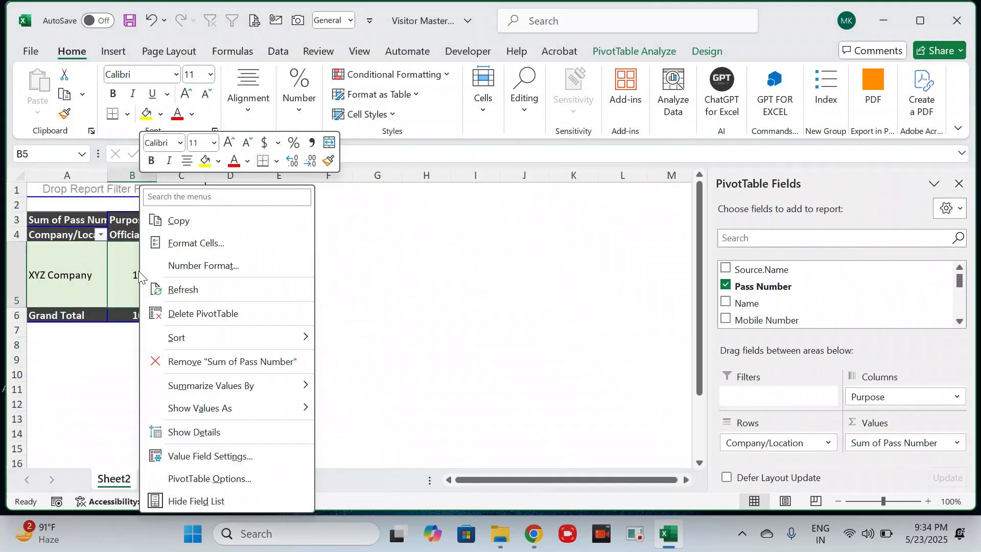
left_click(183, 289)
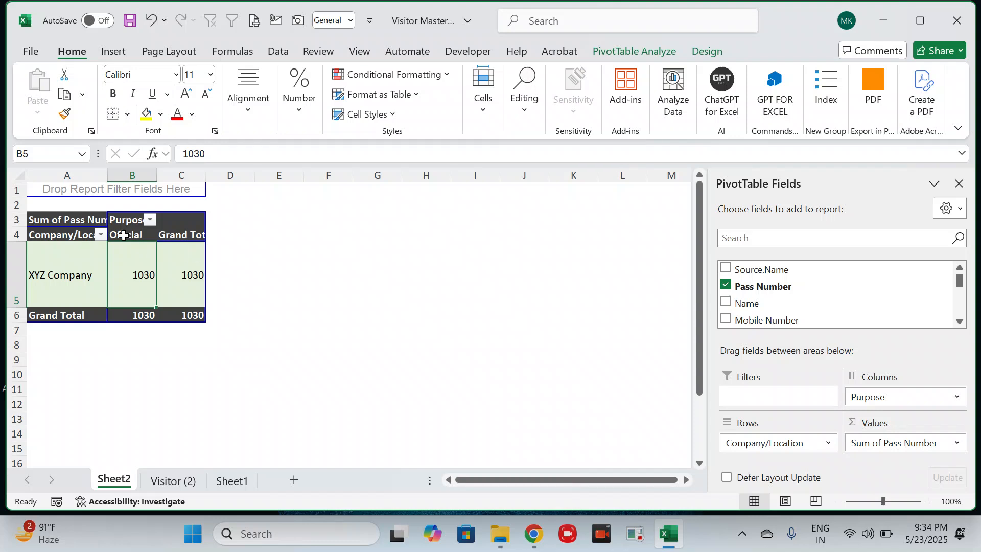